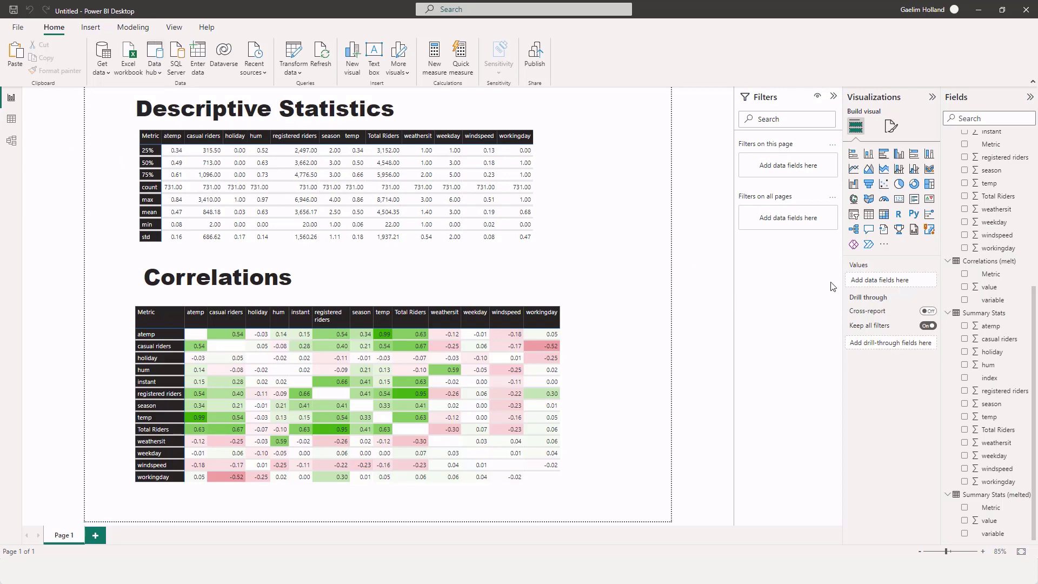
# Step: Collapse bike_sharing_data, Correlations, Correlations (melt), Summary Stats and Summary Stats (melted), then select bike_sharing_data
pyautogui.scroll(3, 951, 265)
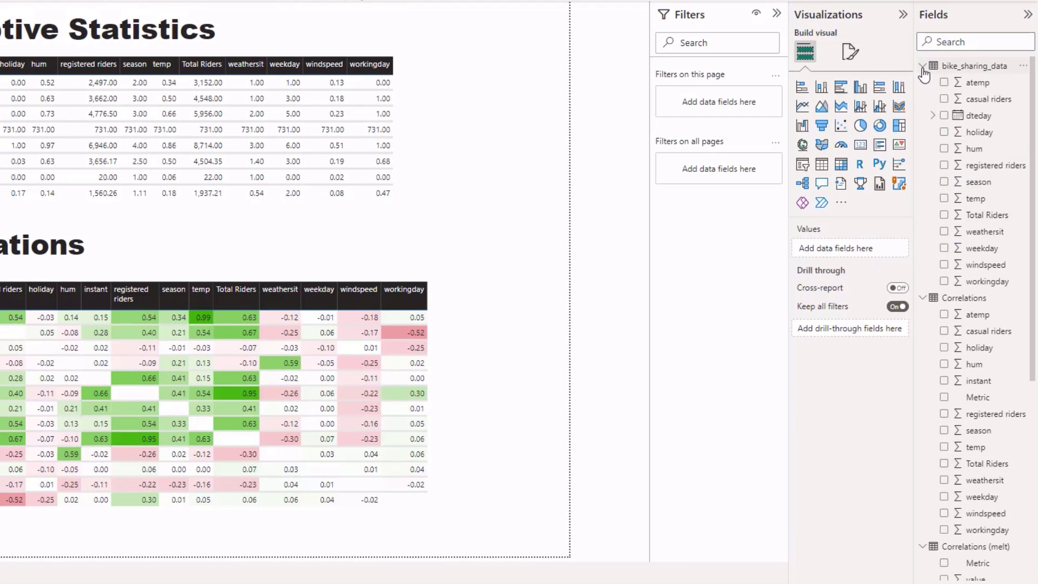
pyautogui.click(943, 124)
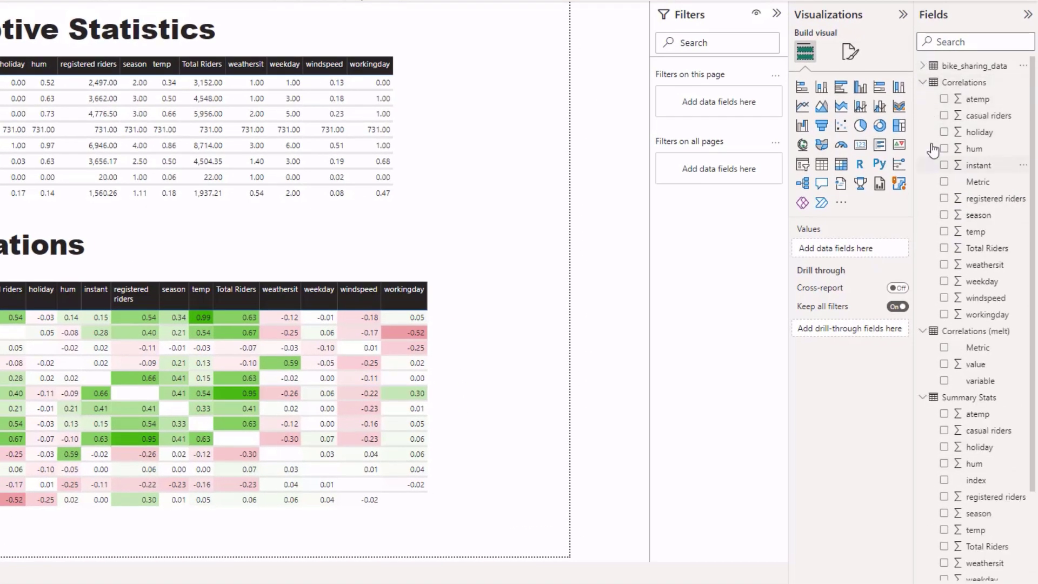
pyautogui.click(923, 83)
pyautogui.click(929, 100)
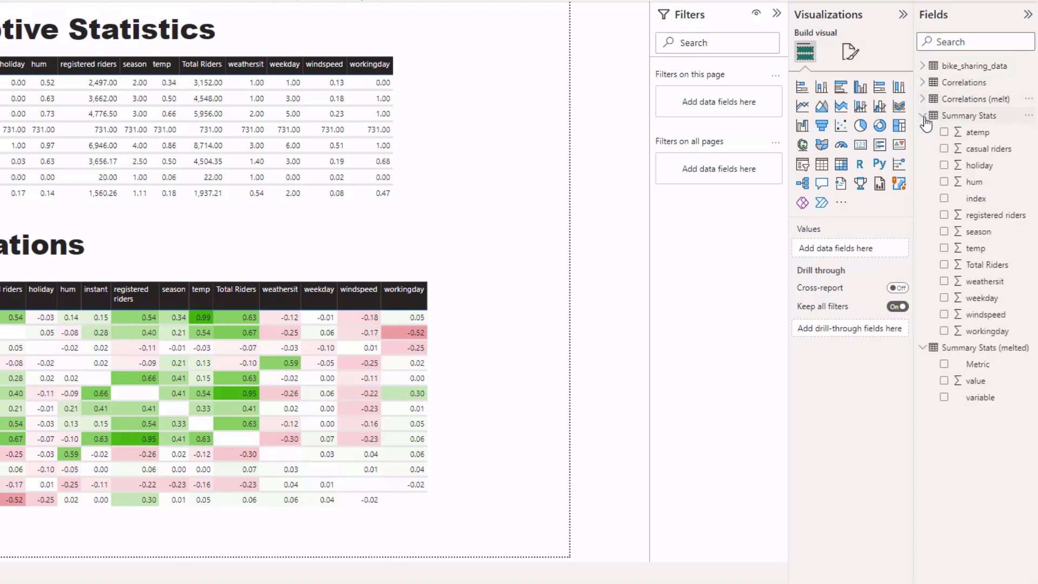
pyautogui.click(924, 116)
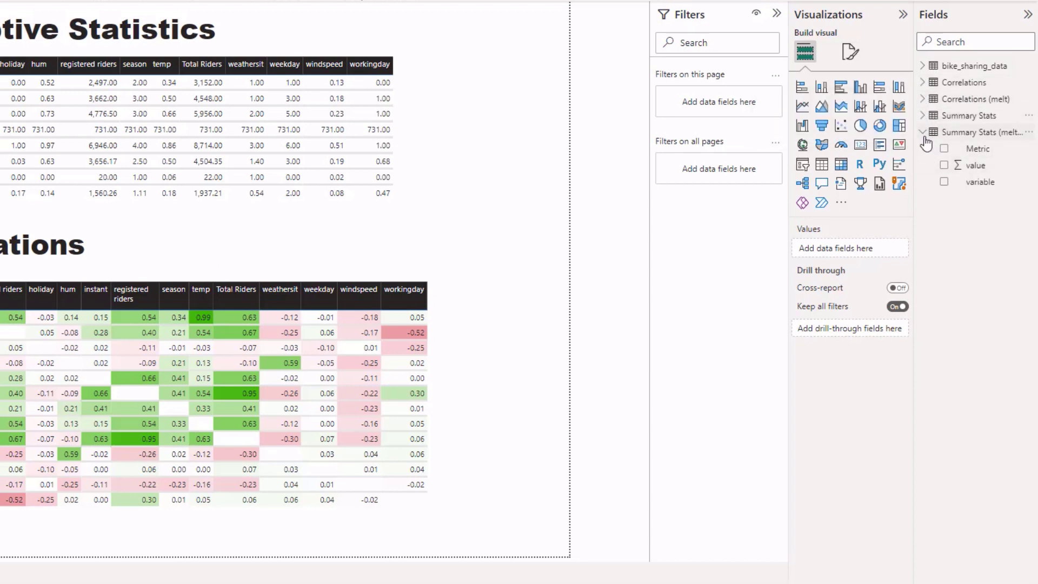
pyautogui.click(922, 132)
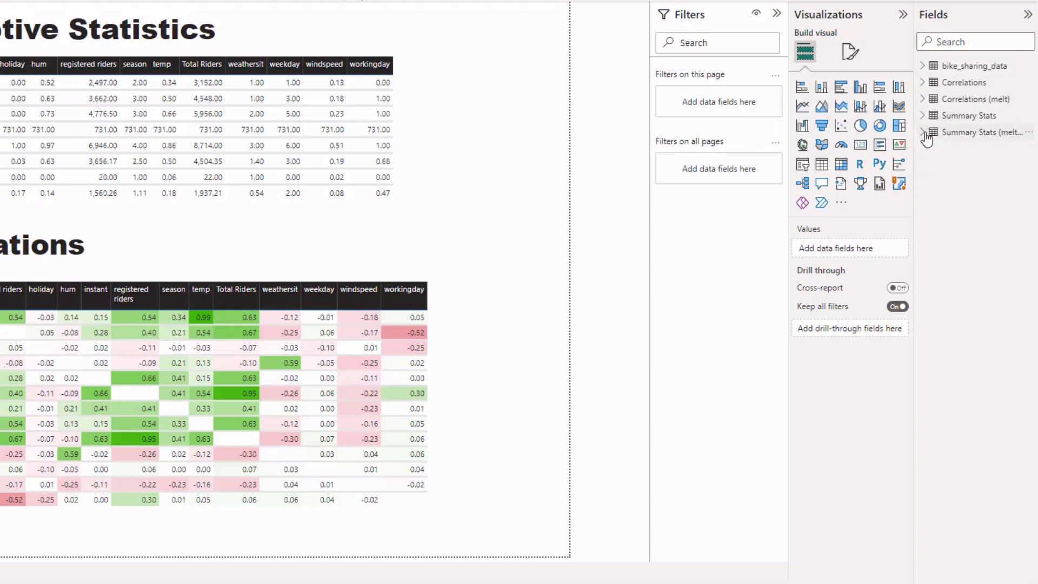
pyautogui.click(970, 66)
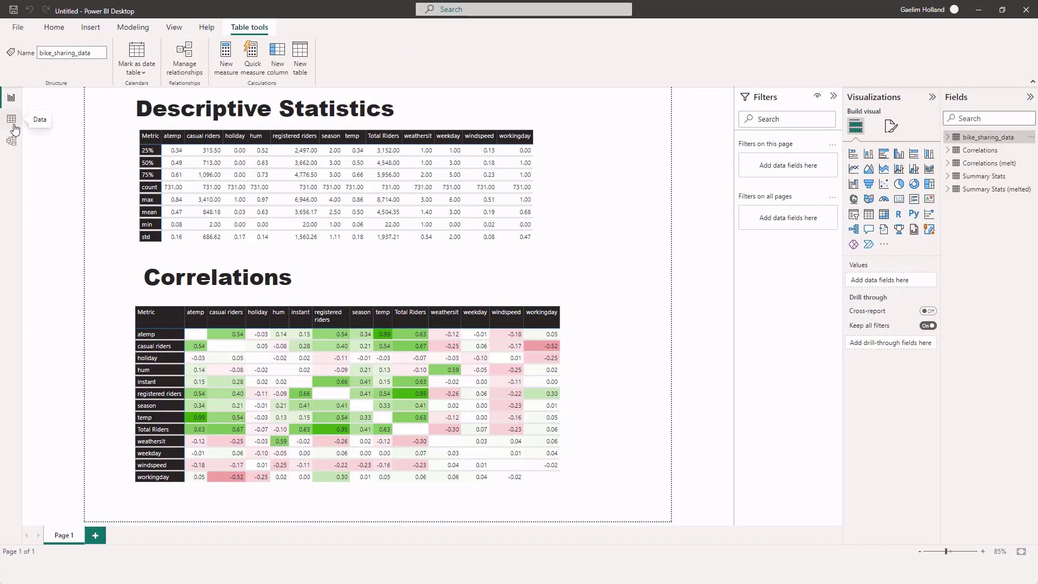
# Step: Show the 731 rows of bike_sharing_data in Table view
pyautogui.click(11, 120)
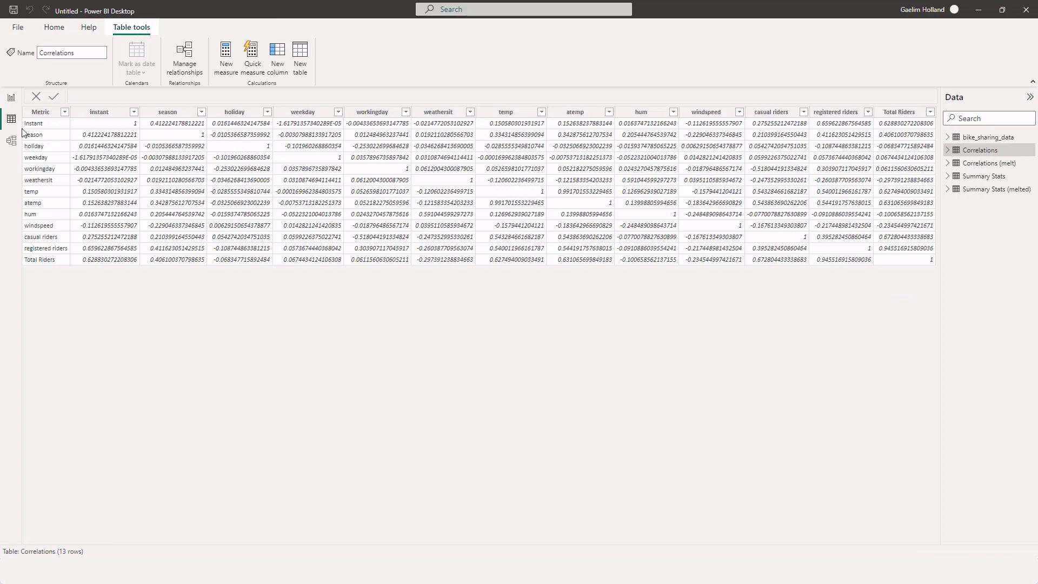
pyautogui.click(988, 136)
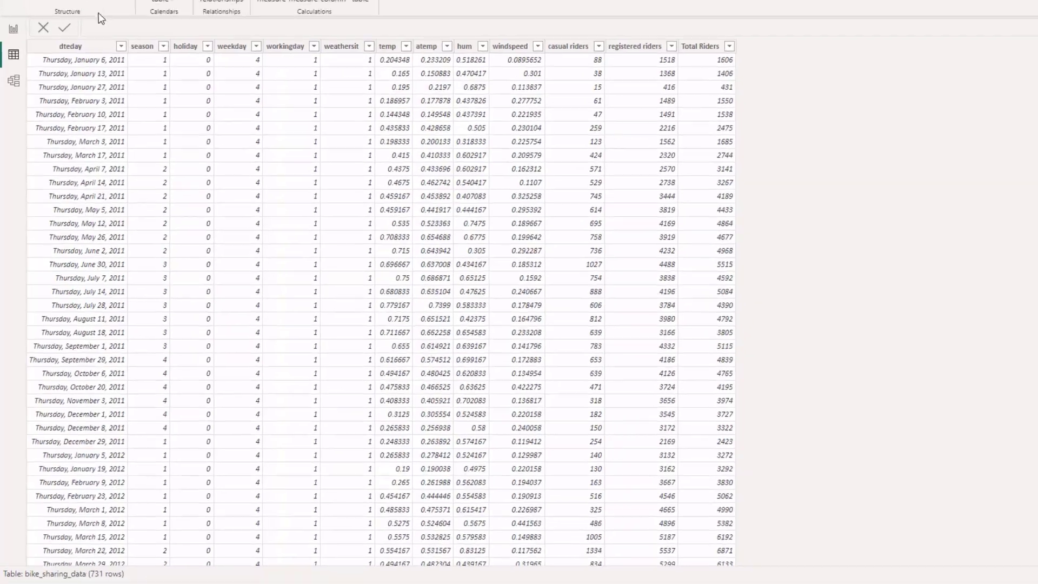
# Step: Switch to Report view to see the Descriptive Statistics and Correlations visuals
pyautogui.click(14, 13)
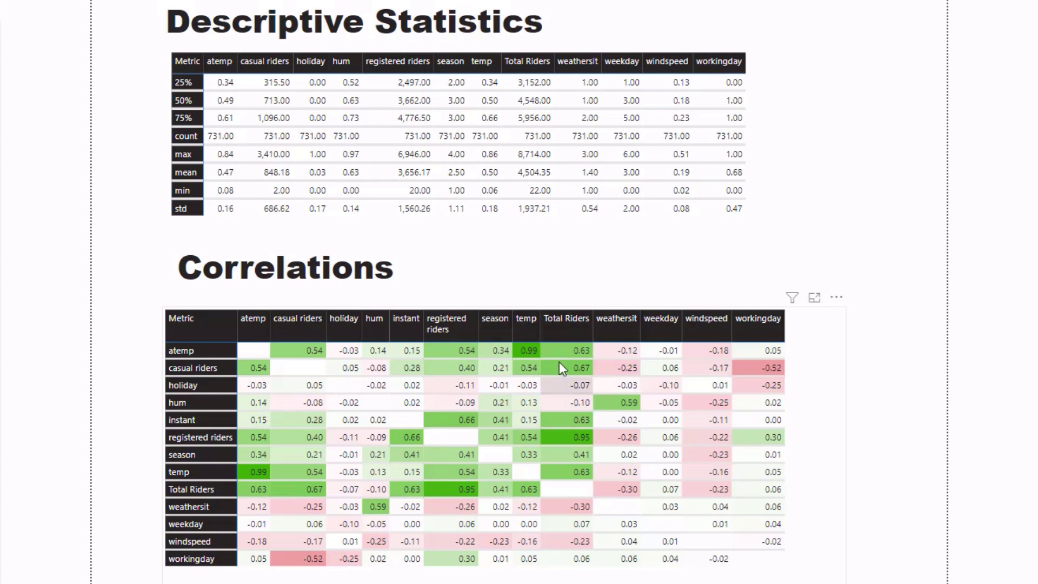
# Step: Read the values of several cells in the Correlations heat-map matrix
pyautogui.moveTo(532, 352)
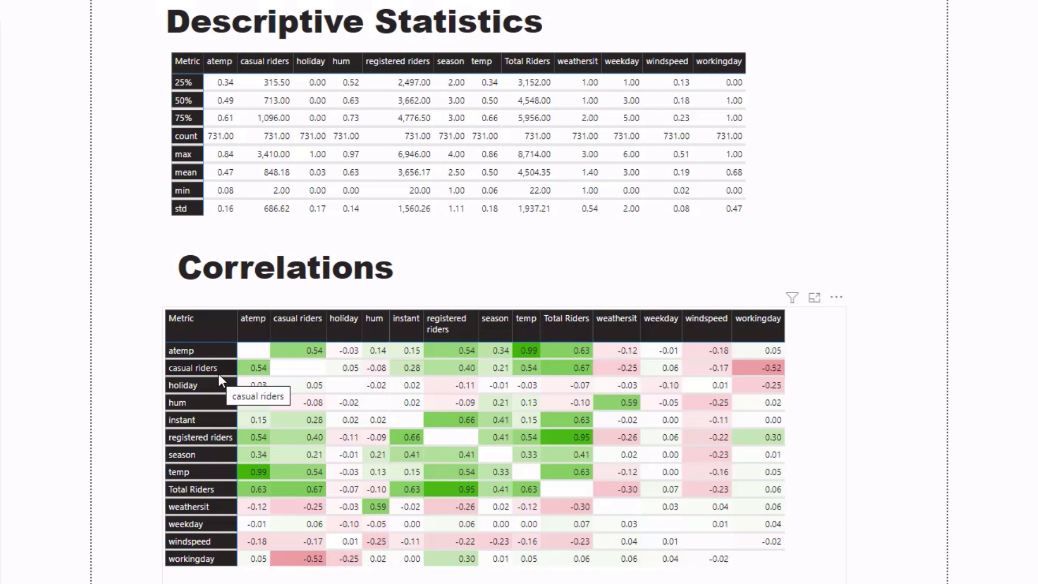
pyautogui.moveTo(518, 373)
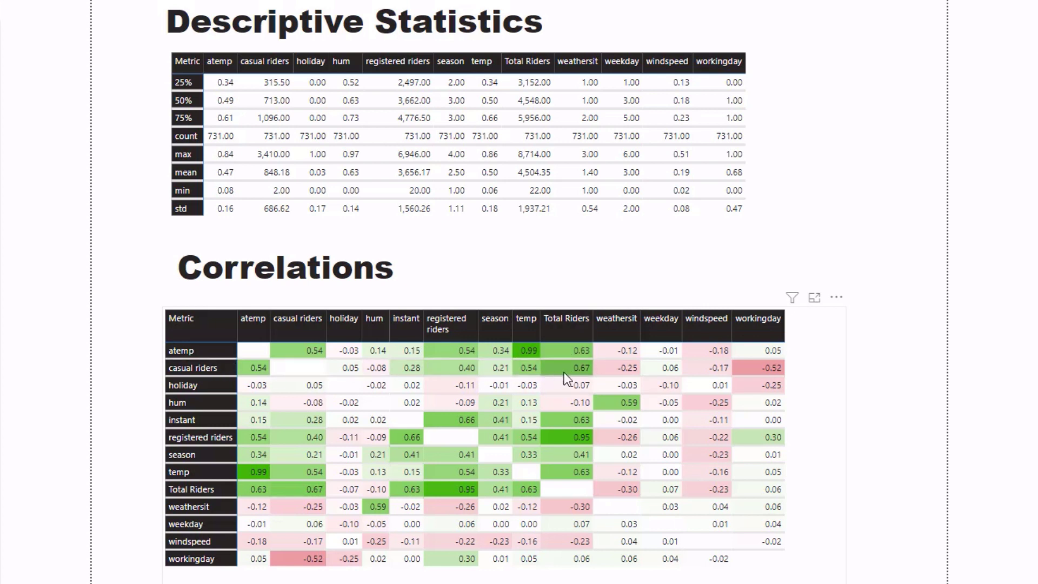
pyautogui.moveTo(569, 361)
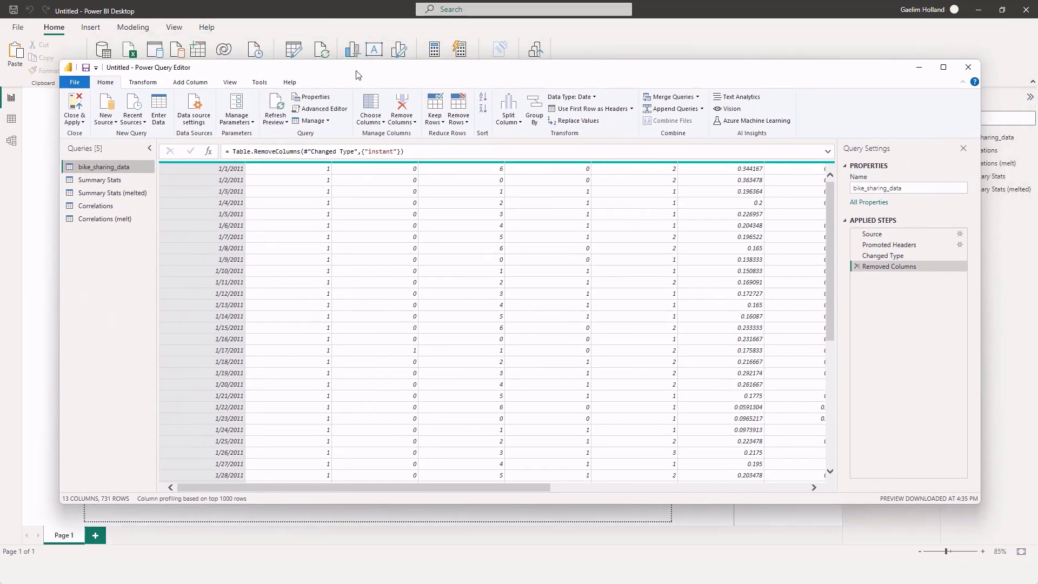
# Step: Browse the Correlations, Correlations (melt), bike_sharing_data and Summary Stats queries
pyautogui.moveTo(356, 74); pyautogui.dragTo(339, 76)
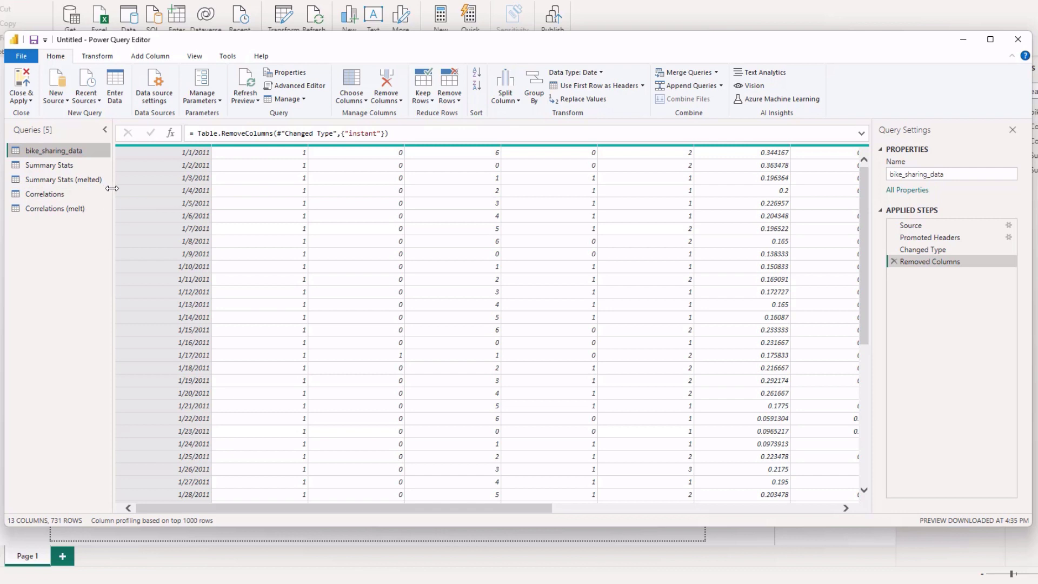
pyautogui.click(75, 193)
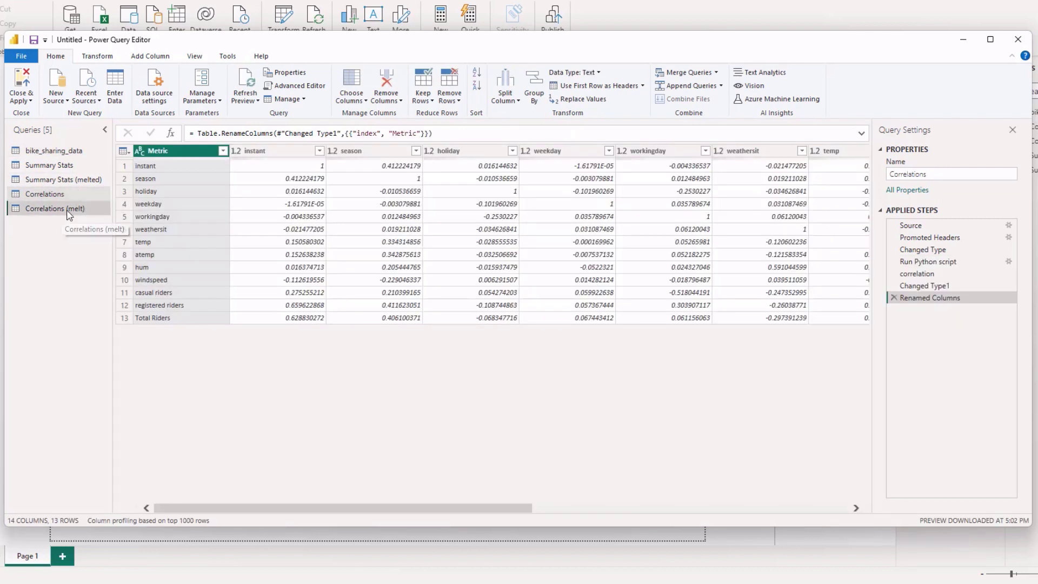
pyautogui.click(70, 208)
pyautogui.click(66, 151)
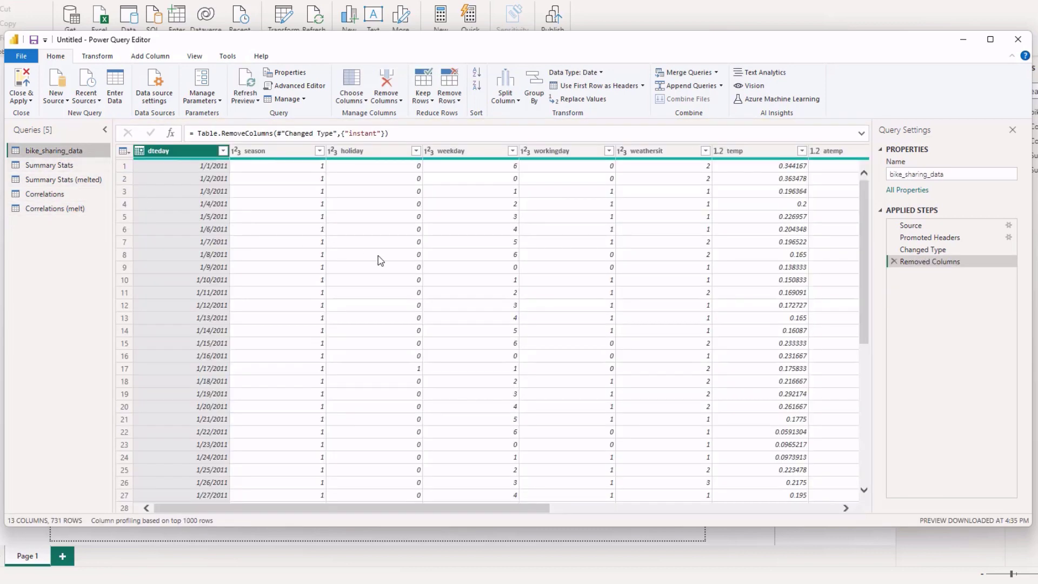
pyautogui.click(60, 166)
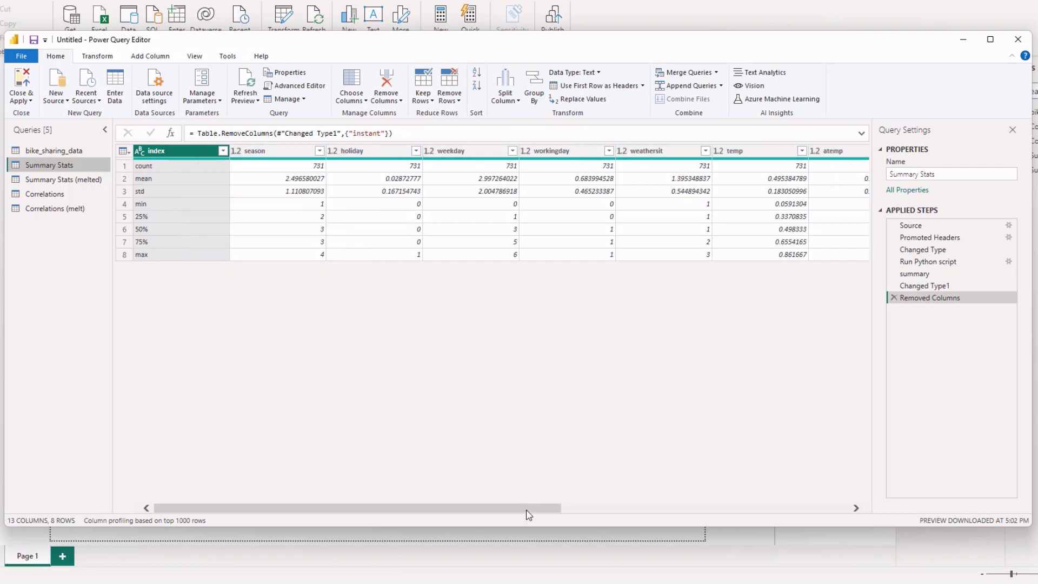
# Step: Preview Summary Stats at Changed Type, then at the Run Python script step
pyautogui.moveTo(528, 512); pyautogui.dragTo(422, 443)
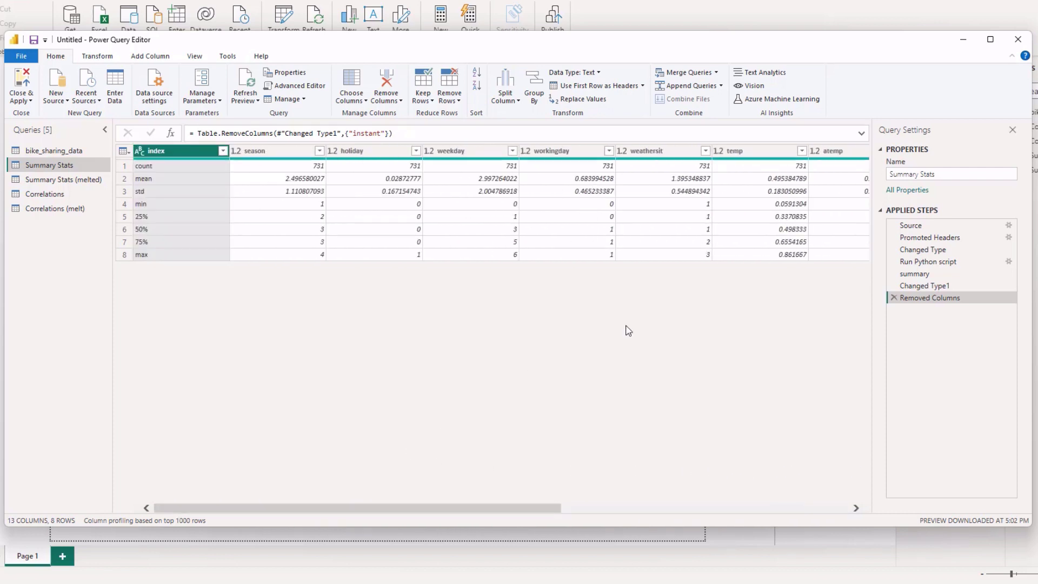
pyautogui.click(943, 254)
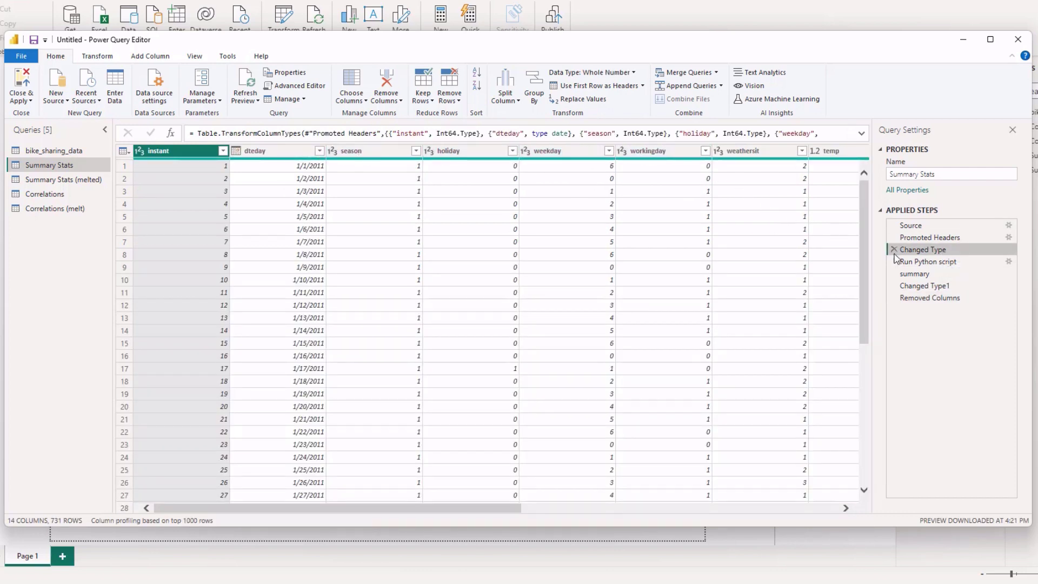
pyautogui.click(913, 261)
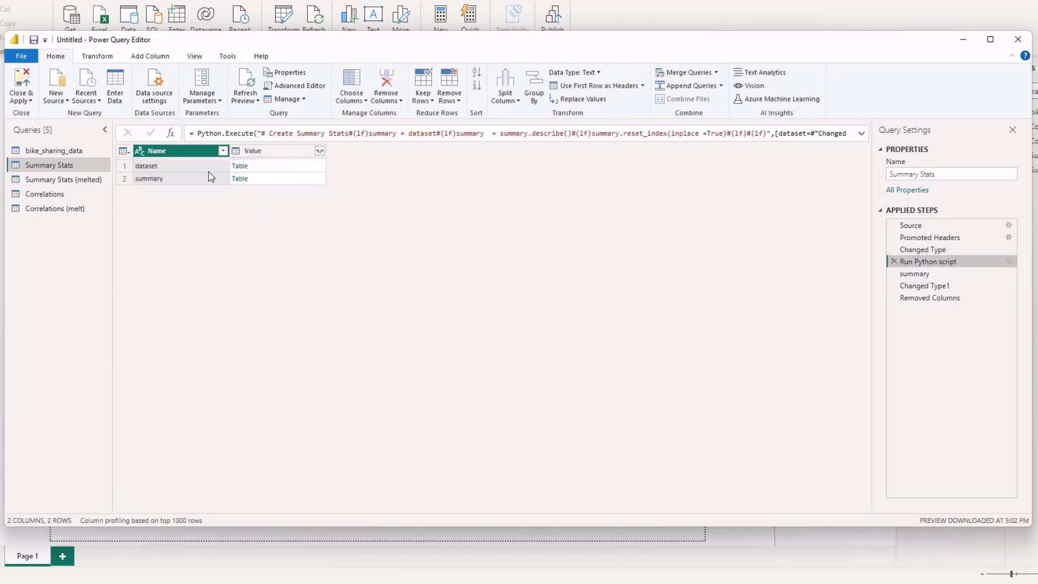
# Step: Open the Summary Stats Python script and examine the summary = dataset.describe() lines
pyautogui.click(1009, 262)
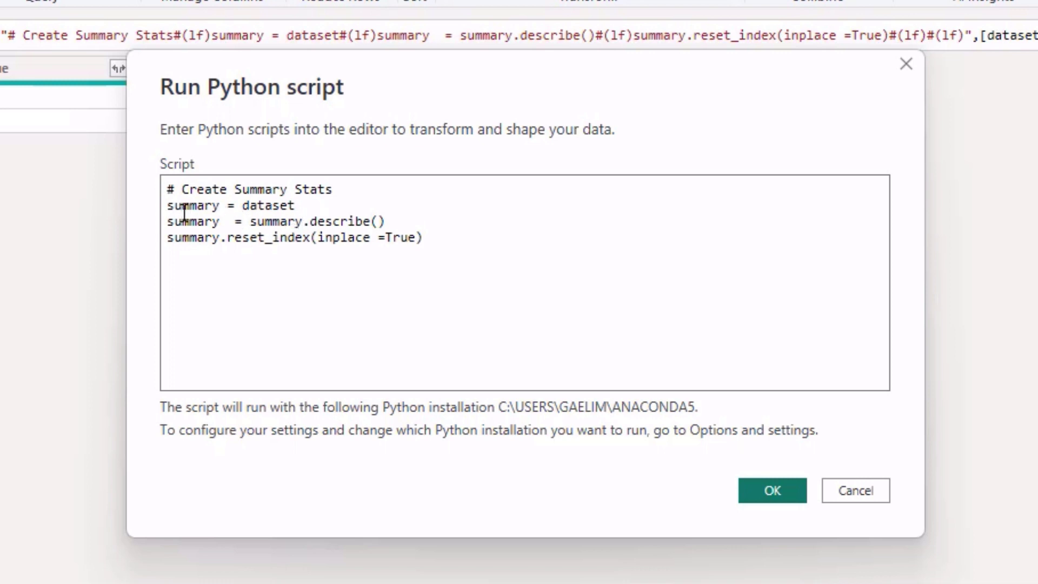
pyautogui.moveTo(313, 206); pyautogui.dragTo(182, 210)
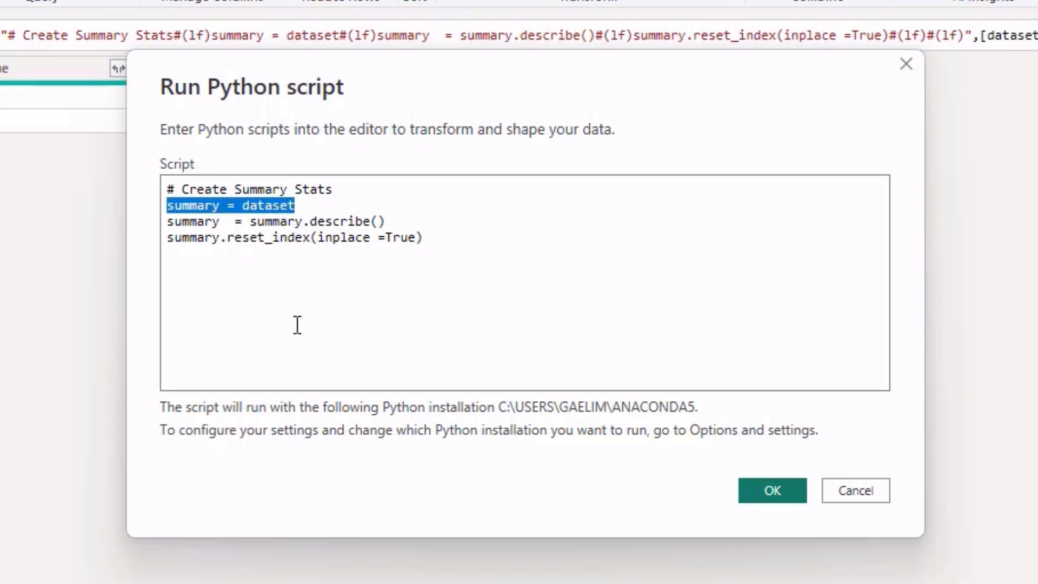
pyautogui.click(220, 206)
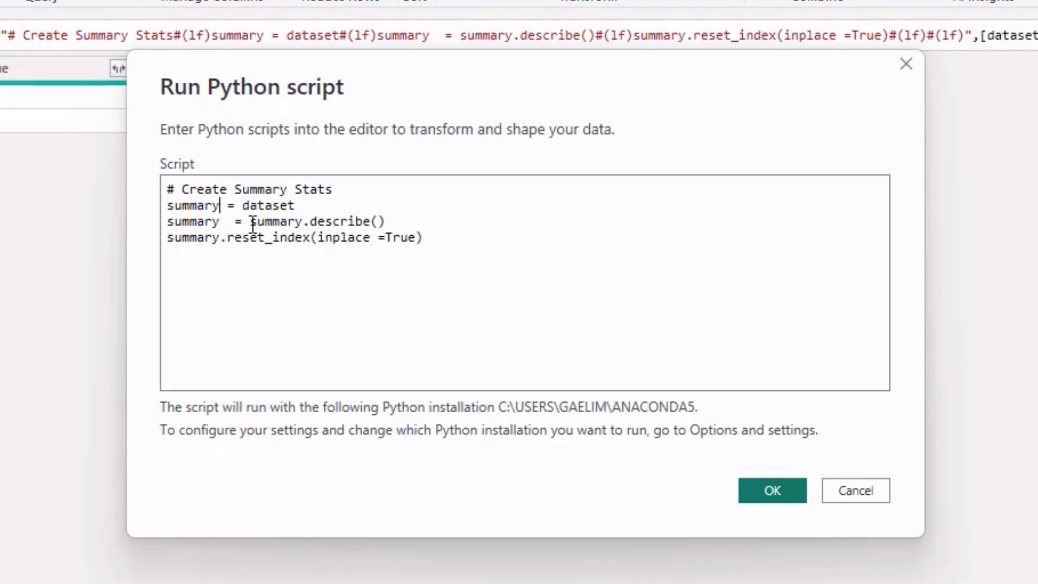
pyautogui.moveTo(250, 221); pyautogui.dragTo(303, 222)
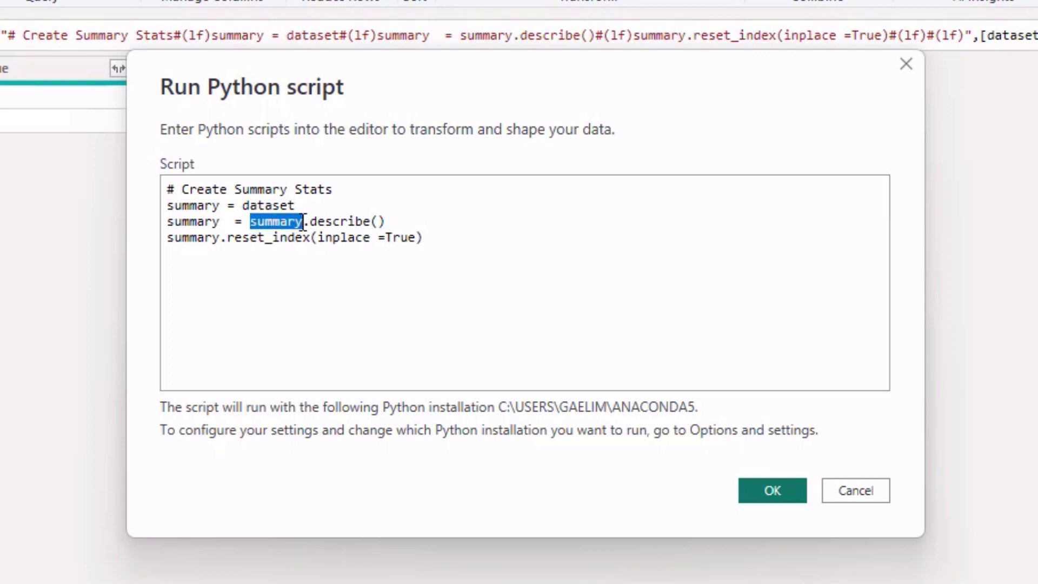
pyautogui.click(387, 222)
pyautogui.moveTo(380, 221); pyautogui.dragTo(309, 221)
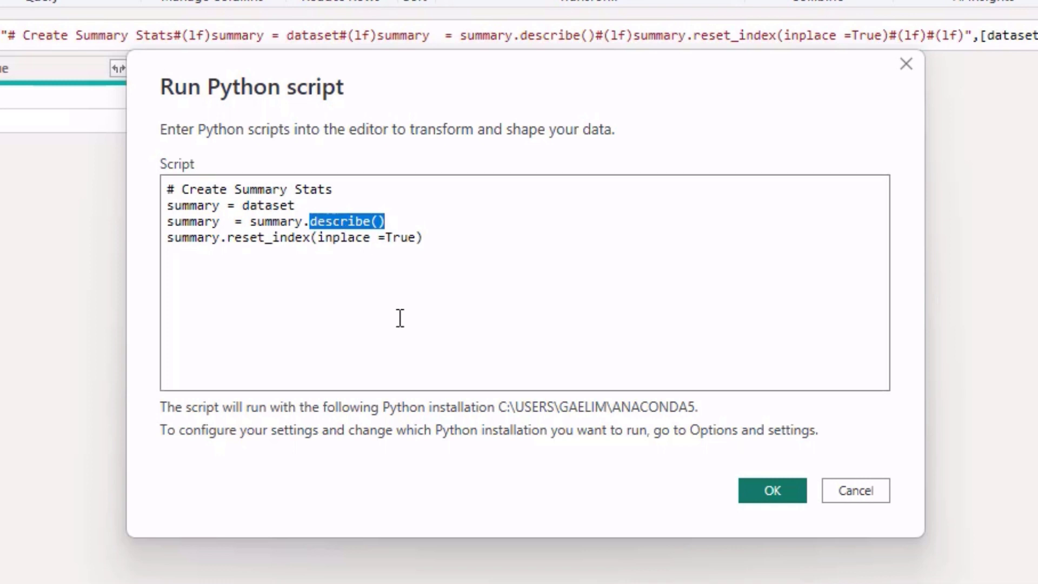
pyautogui.click(384, 297)
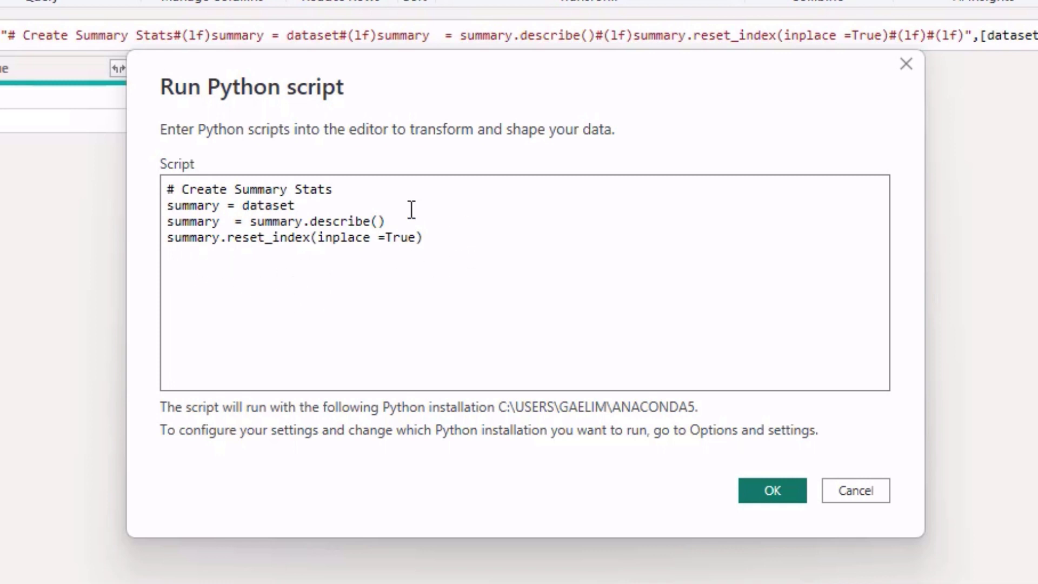
# Step: Comment out summary.reset_index(inplace=True) with # and rerun the script
pyautogui.click(168, 241)
pyautogui.write('#')
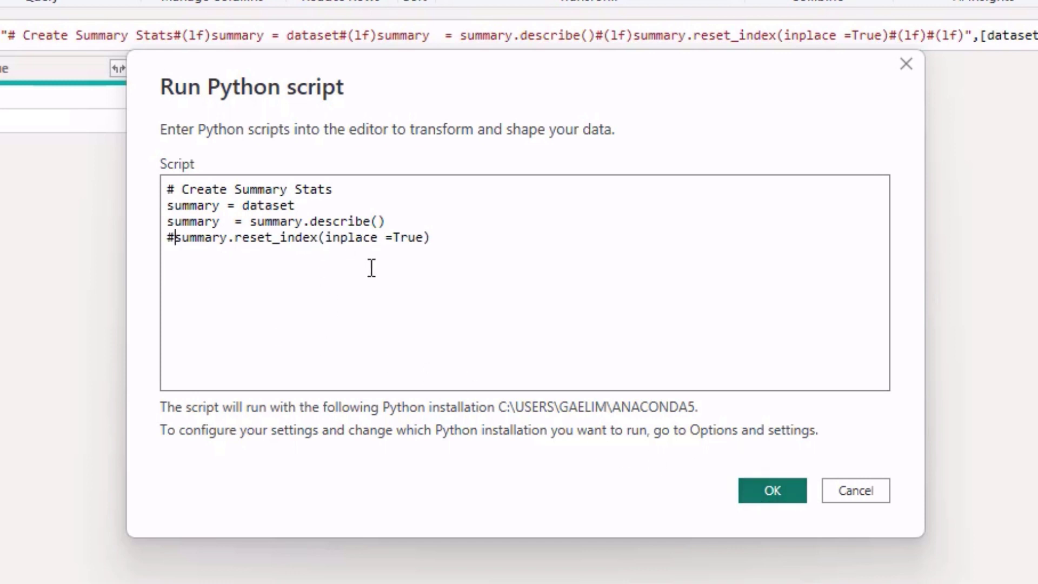
pyautogui.click(765, 498)
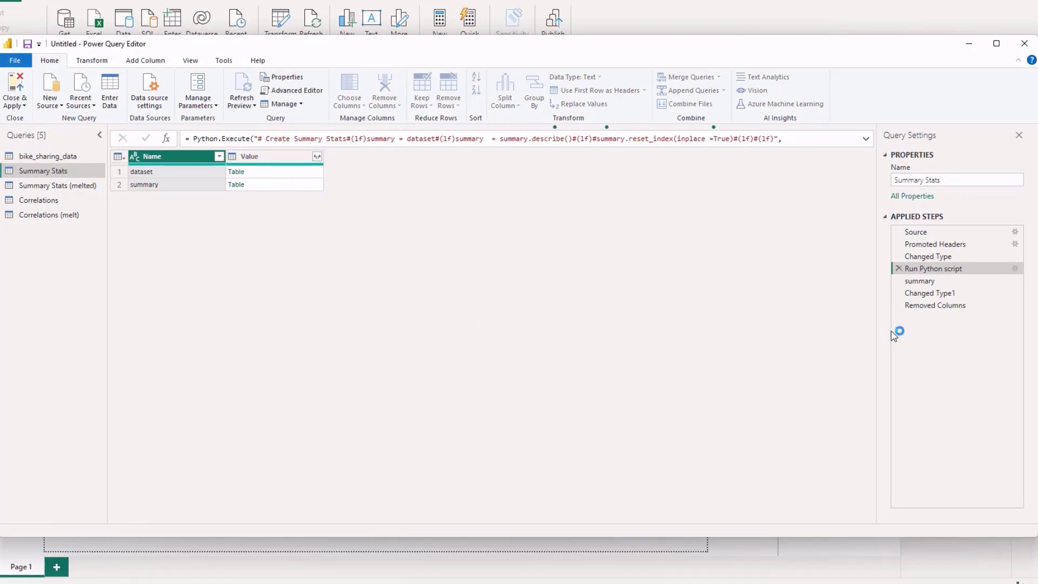
# Step: Check the summary step, then delete the # before reset_index and rerun the script
pyautogui.click(915, 281)
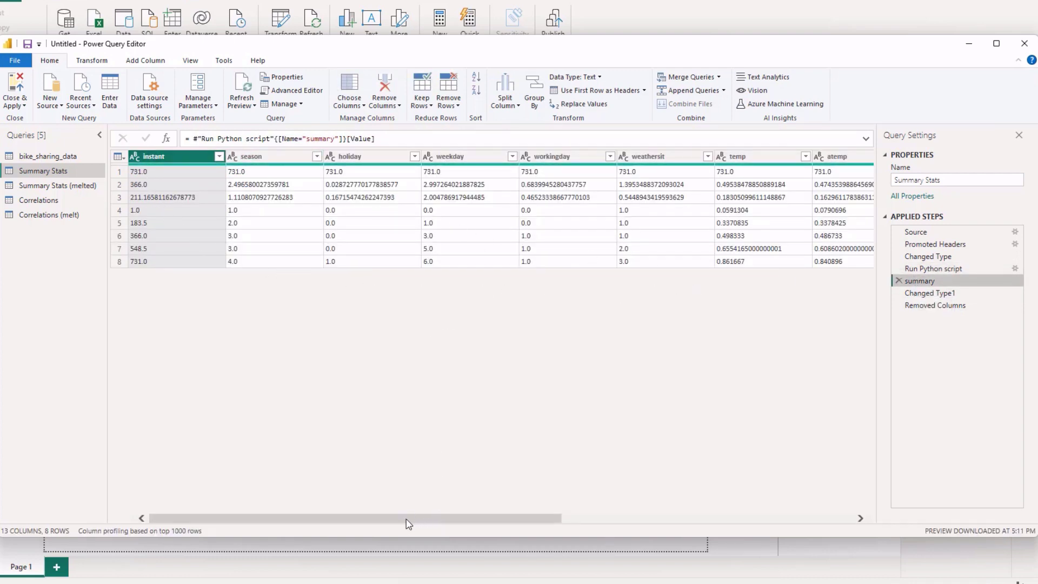
pyautogui.moveTo(408, 523); pyautogui.dragTo(317, 530)
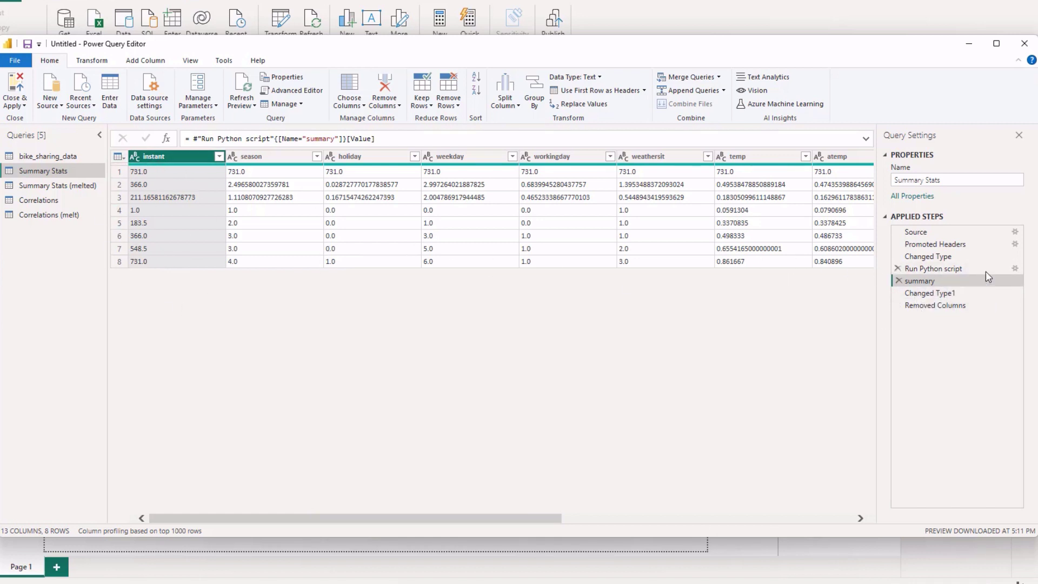
pyautogui.click(1014, 269)
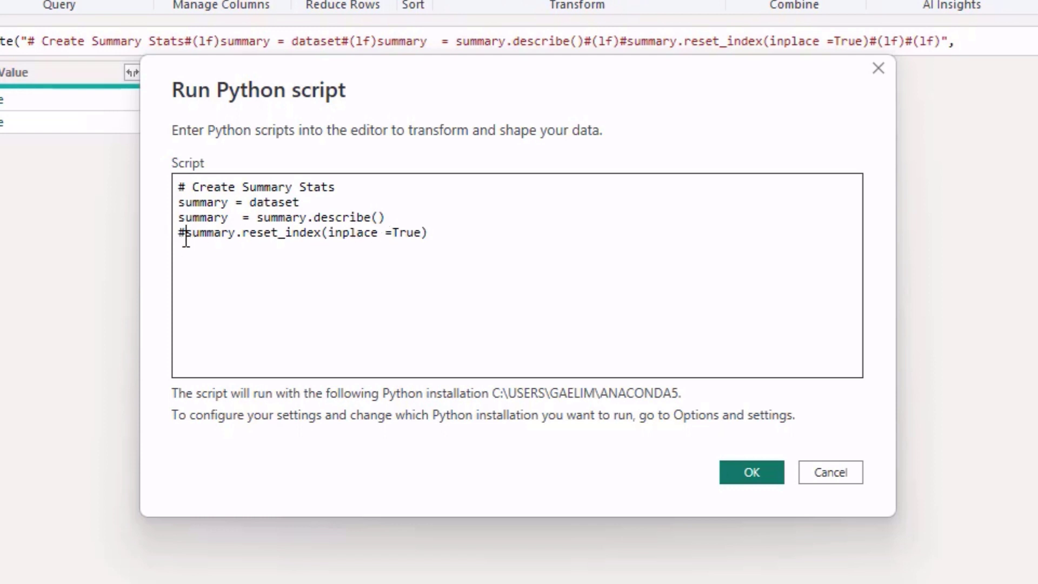
pyautogui.press('BackSpace')
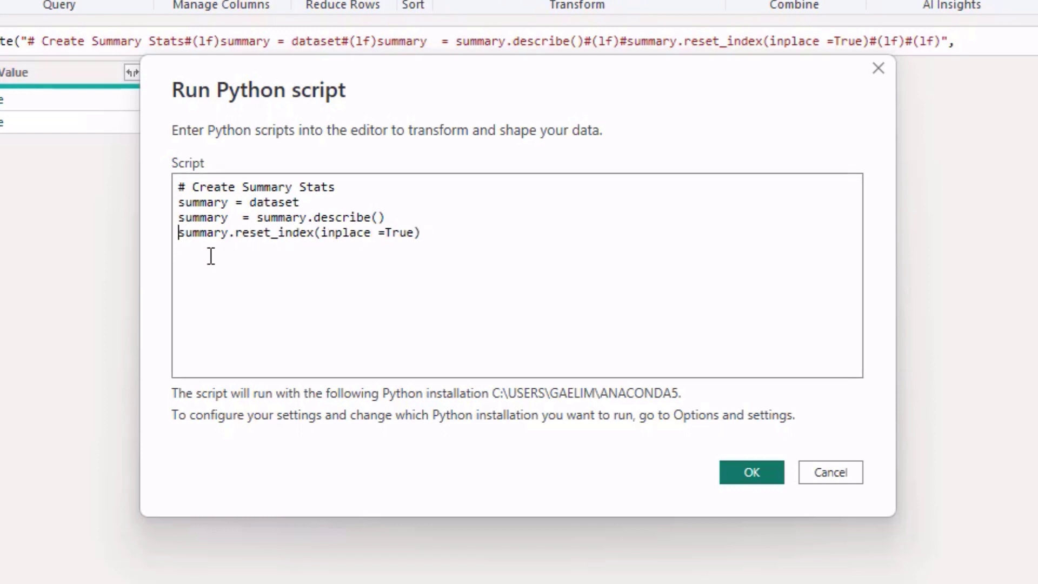
pyautogui.click(755, 471)
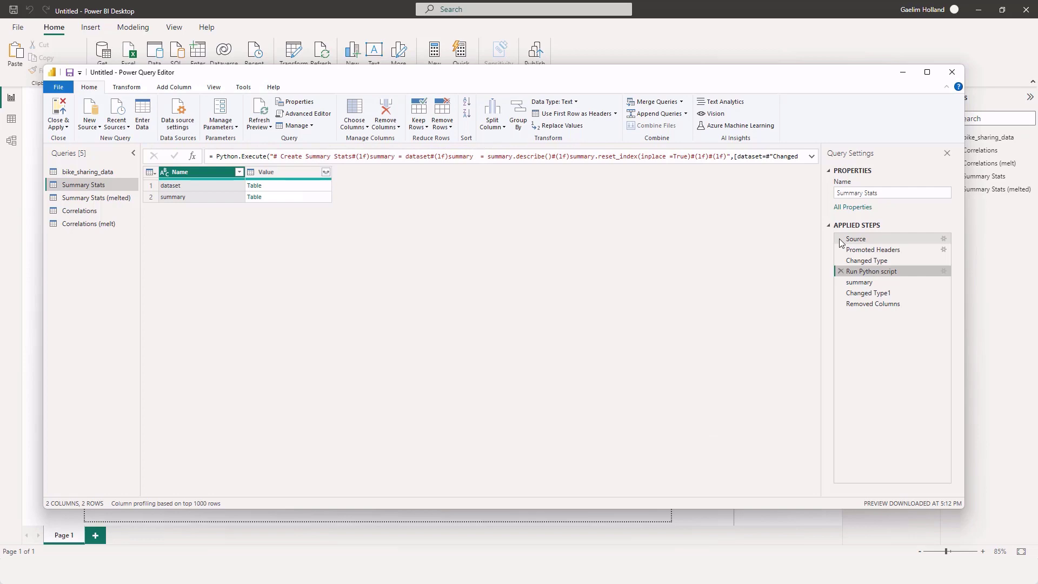
# Step: Preview the summary, Changed Type1 and Removed Columns steps of Summary Stats
pyautogui.click(865, 283)
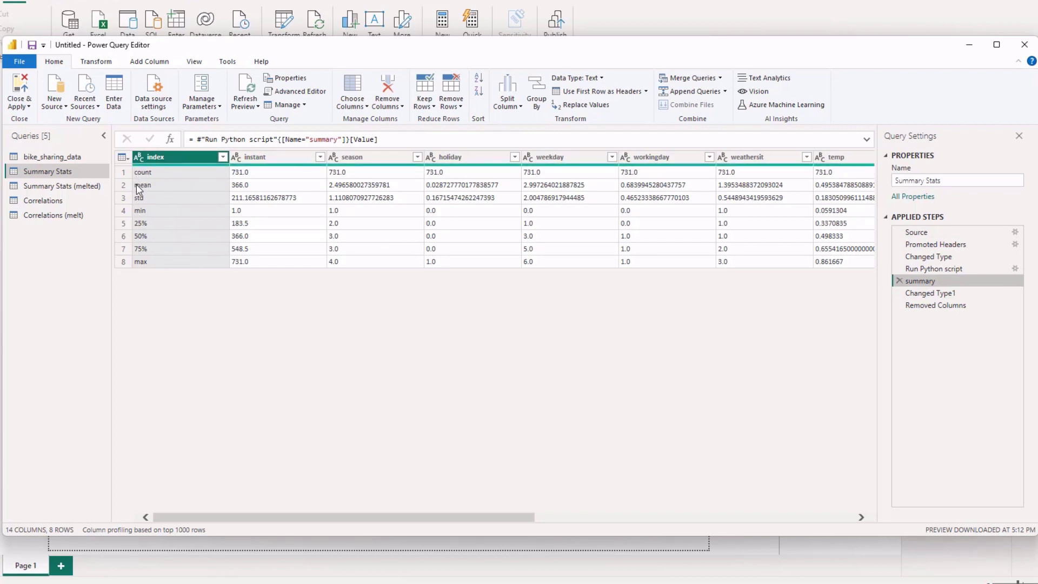
pyautogui.click(899, 292)
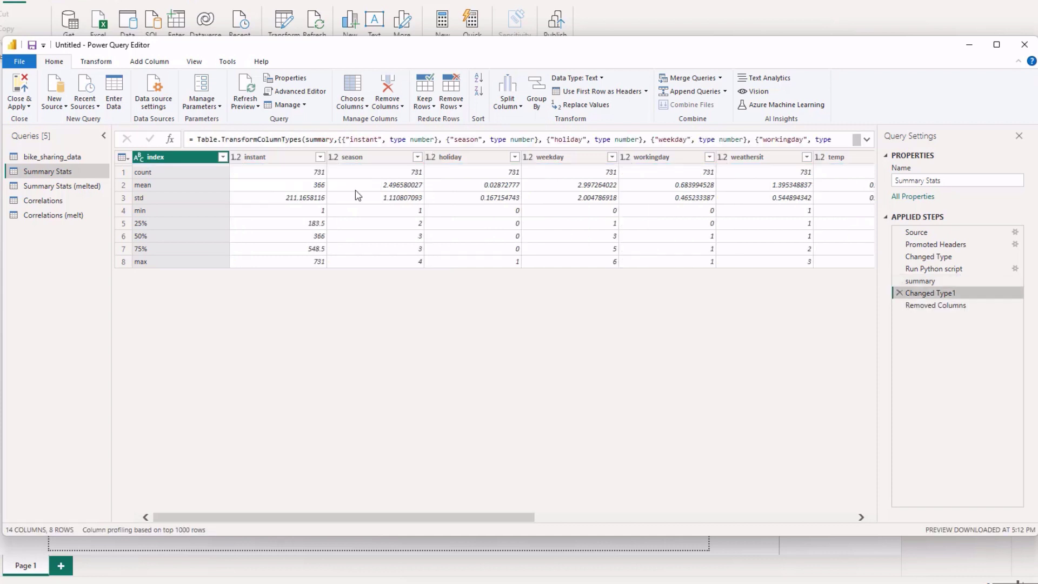
pyautogui.click(932, 307)
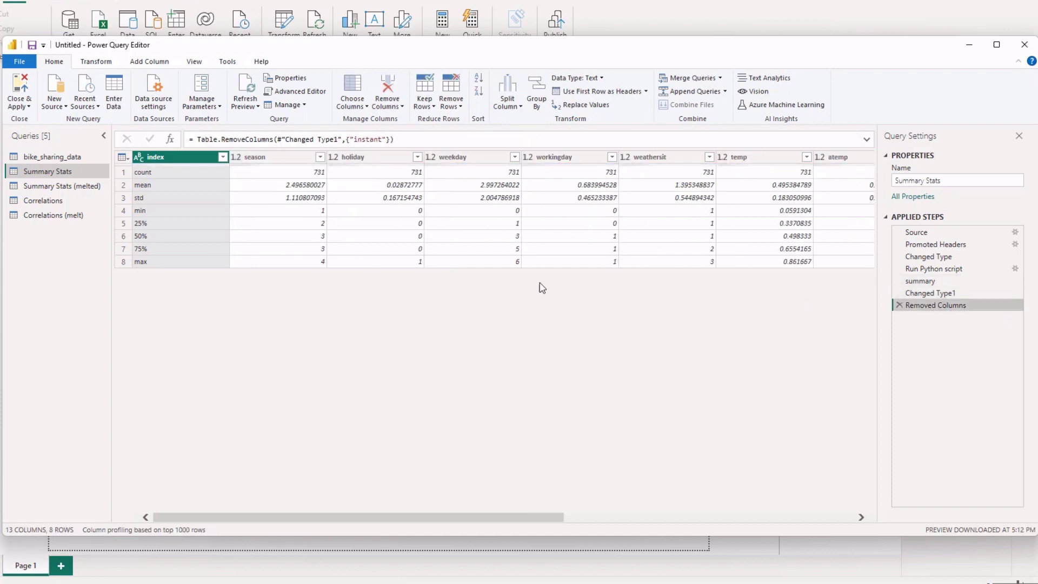
# Step: Rename the index column to Metric
pyautogui.doubleClick(157, 155)
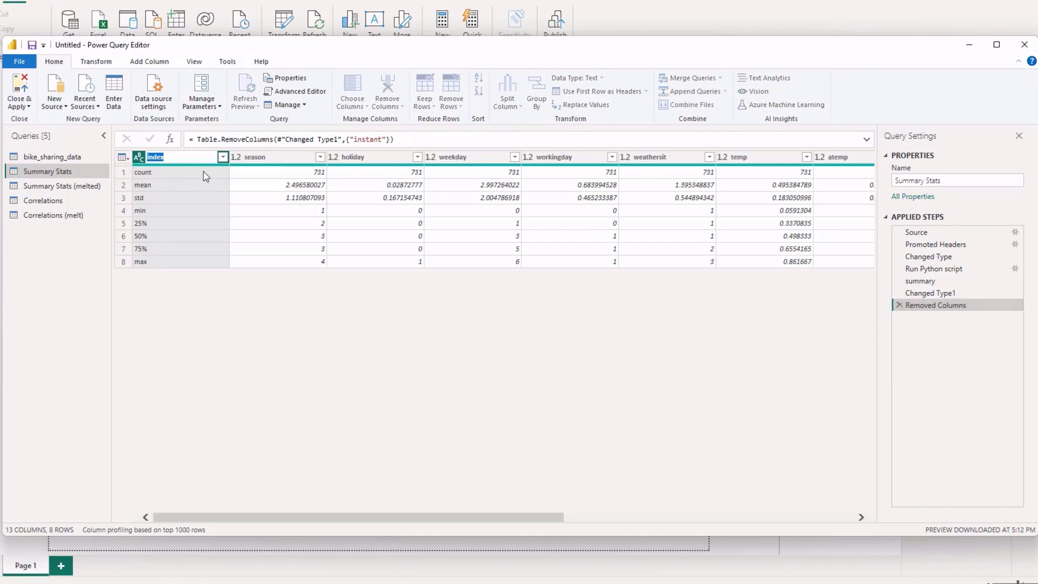
pyautogui.write('Metric')
pyautogui.press('Return')
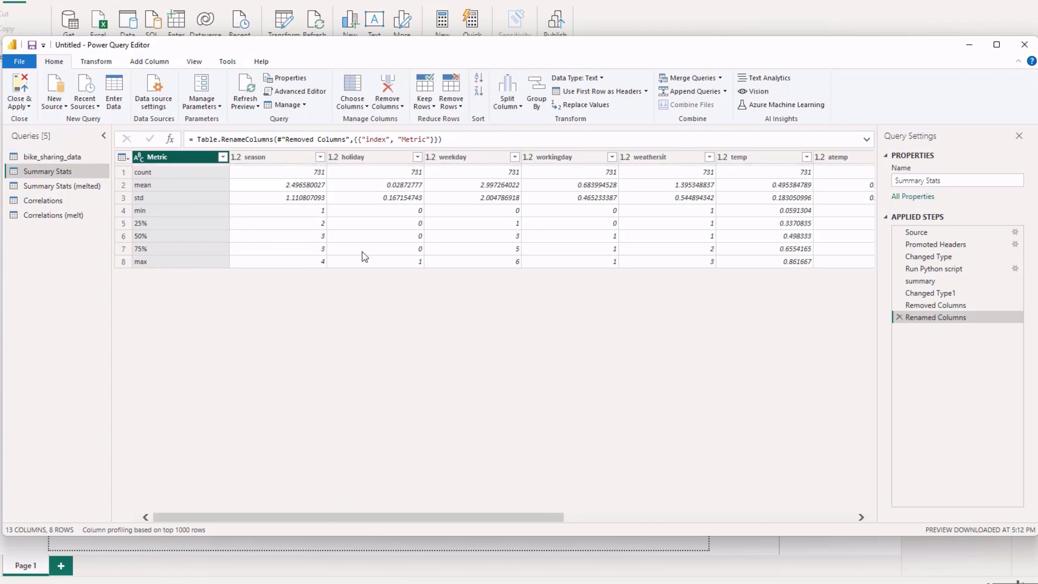
pyautogui.moveTo(470, 518); pyautogui.dragTo(258, 531)
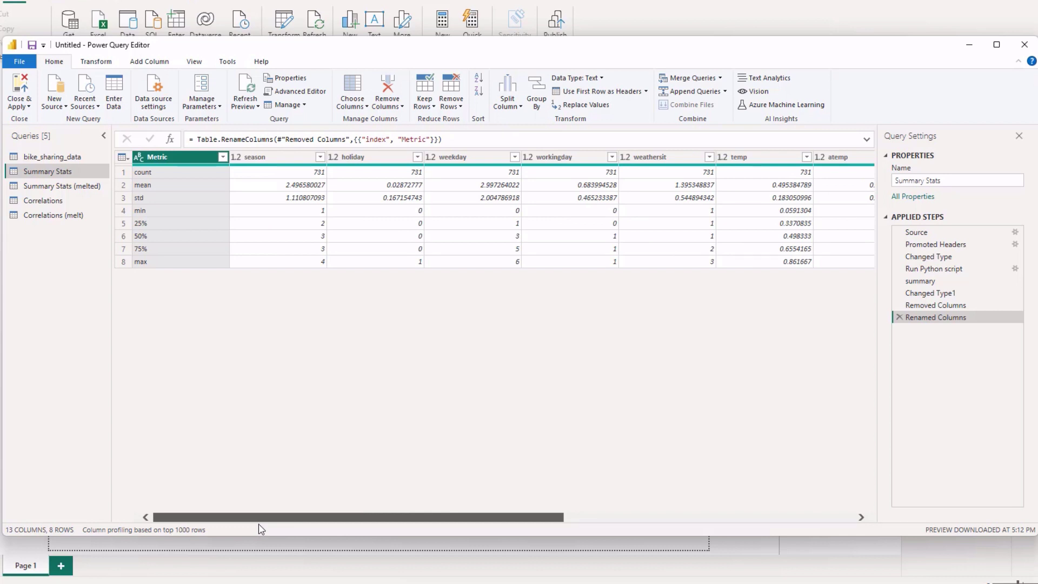
pyautogui.moveTo(261, 529); pyautogui.dragTo(384, 508)
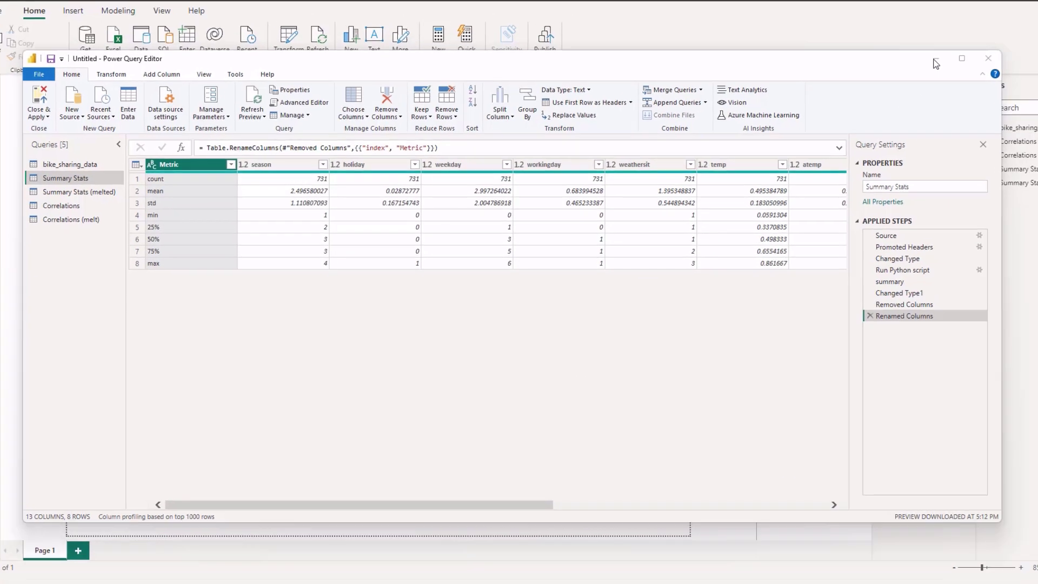
# Step: Minimize the query editor and expand Summary Stats and Summary Stats (melted) in the Fields pane
pyautogui.click(968, 48)
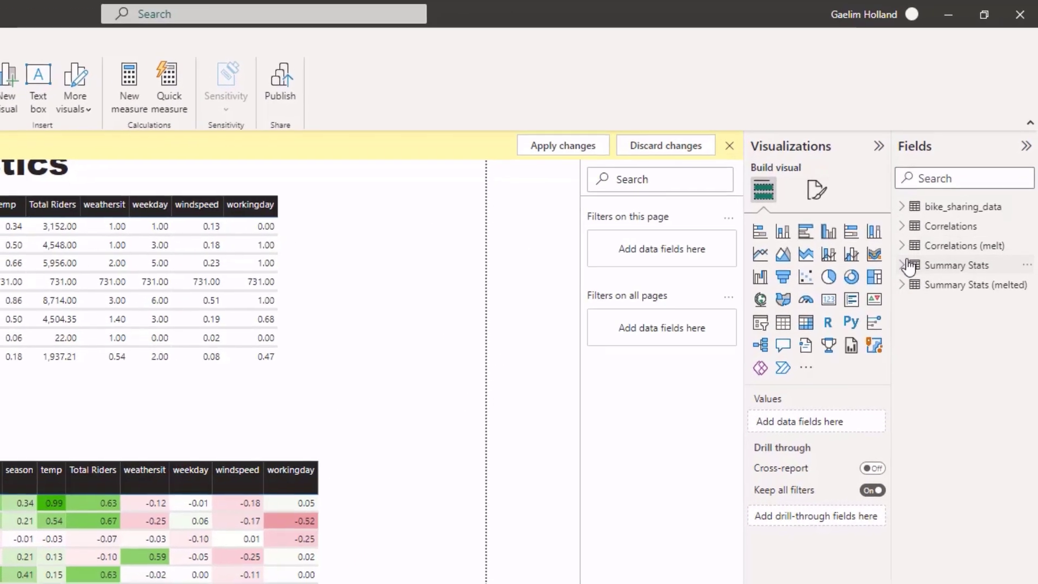
pyautogui.click(908, 265)
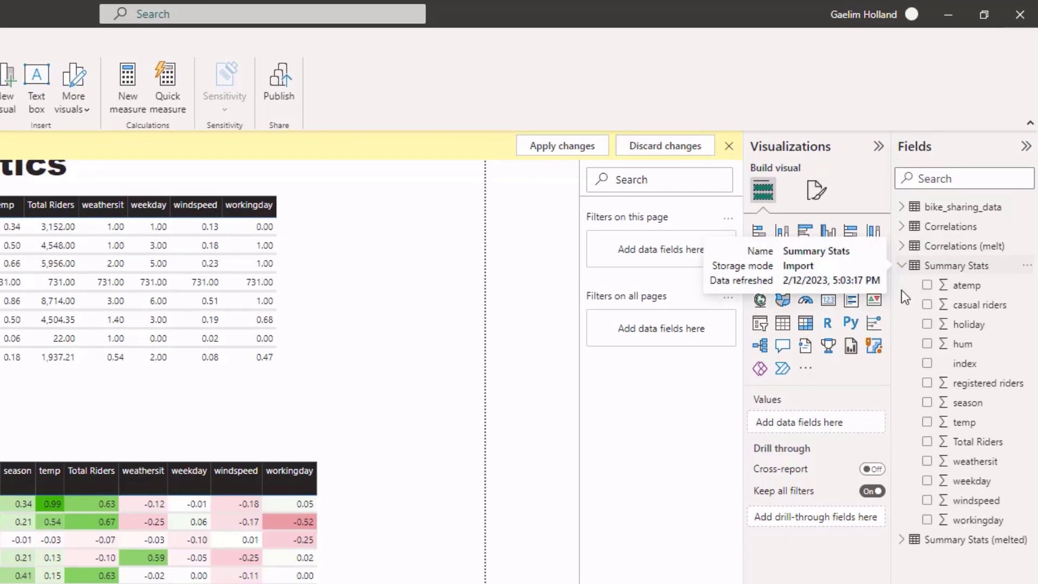
pyautogui.click(902, 540)
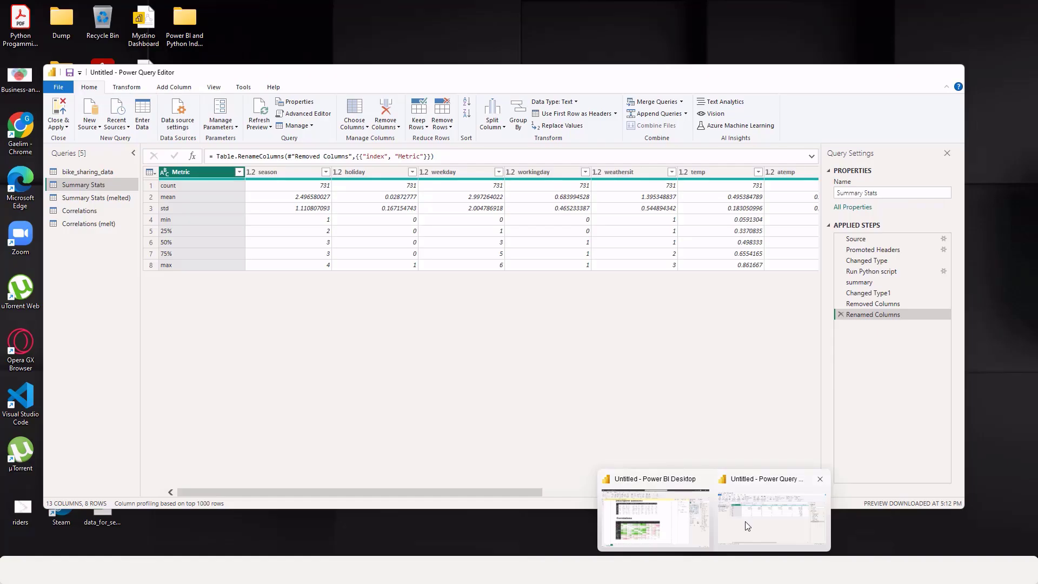
# Step: Restore Power Query Editor and select the Summary Stats (melted) query
pyautogui.click(752, 522)
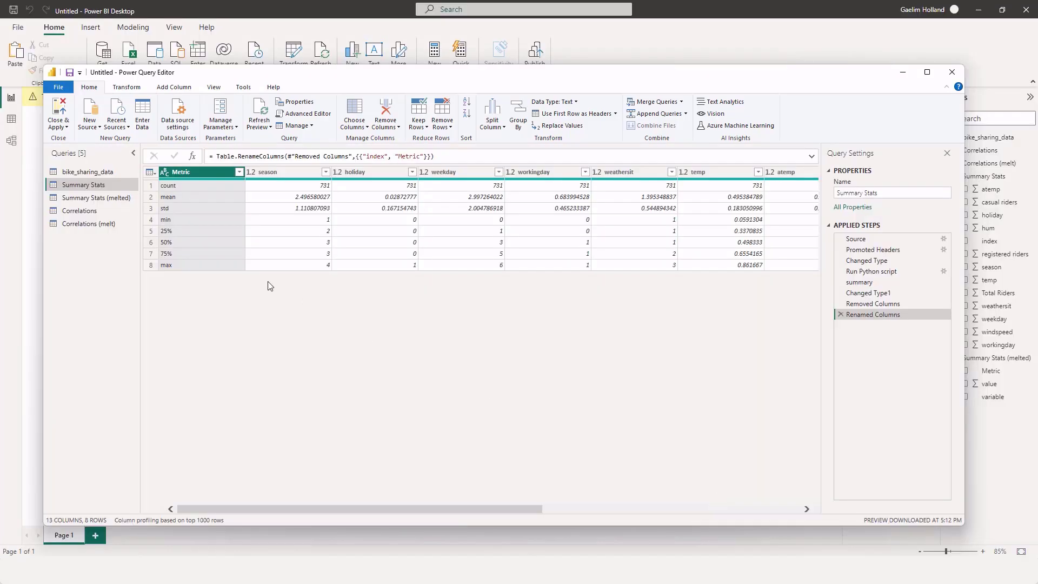
pyautogui.click(108, 199)
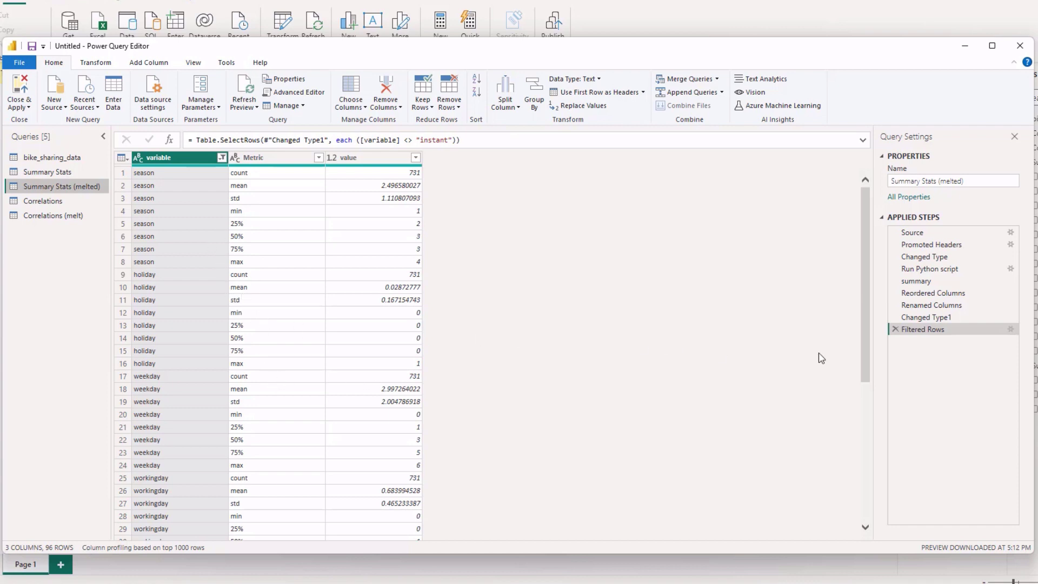
# Step: Open the Summary Stats (melted) Python script and highlight its summary.melt(id_vars='index') call
pyautogui.click(1010, 269)
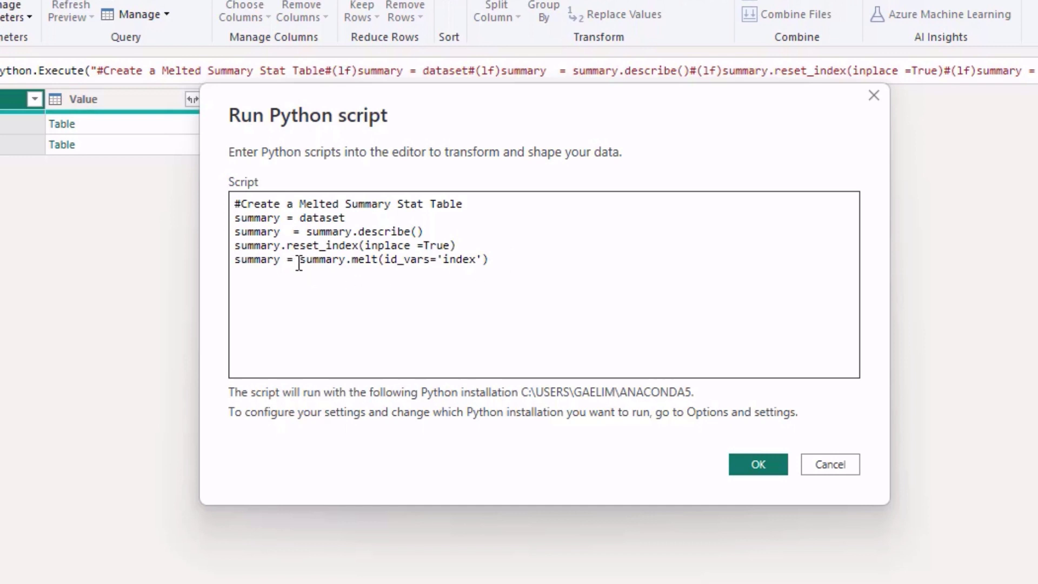
pyautogui.moveTo(301, 262); pyautogui.dragTo(381, 259)
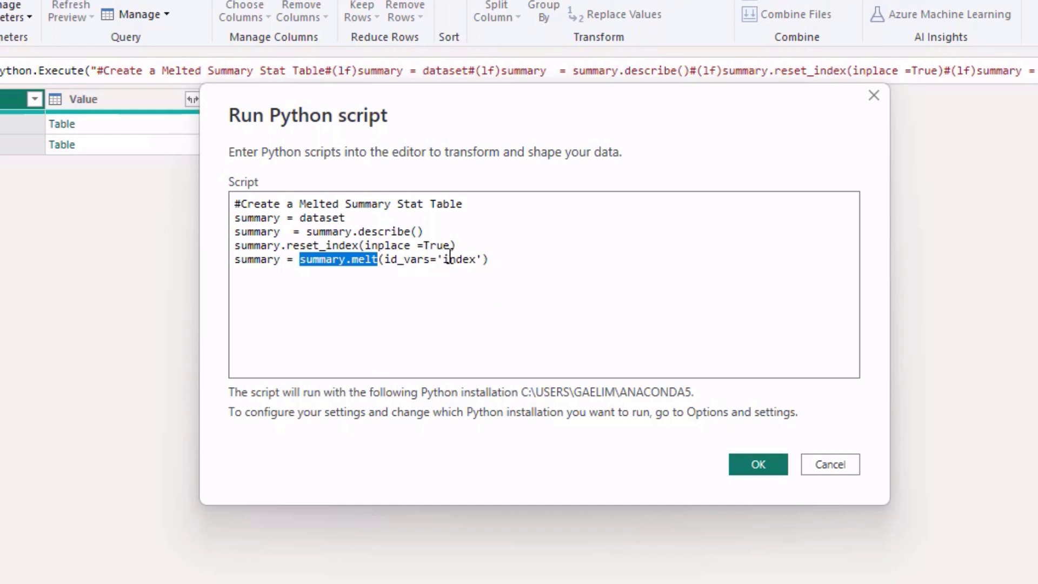
pyautogui.moveTo(451, 257); pyautogui.dragTo(470, 254)
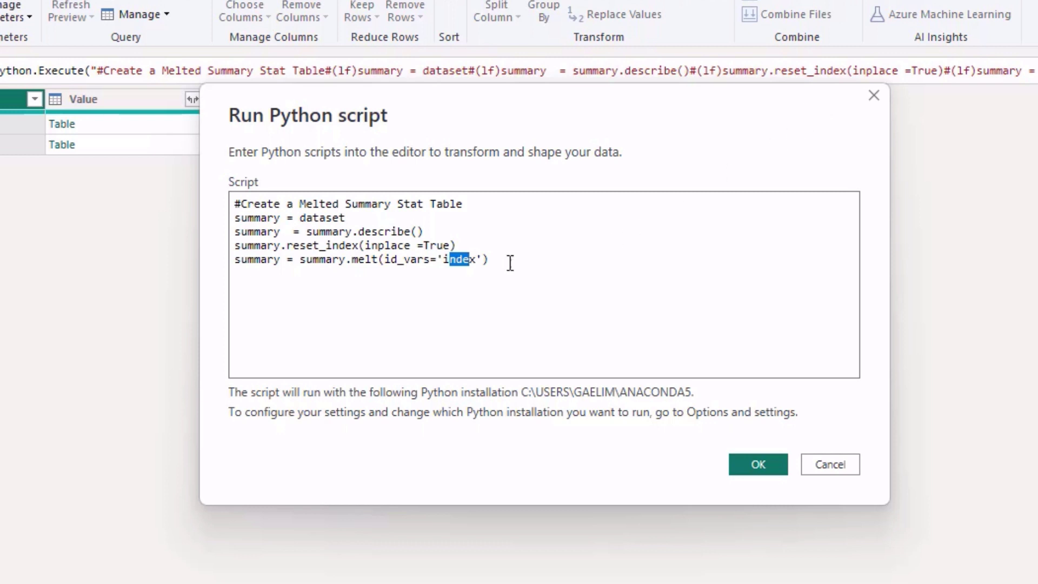
# Step: Close the script unchanged and preview the summary and Reordered Columns steps (variable, index, value)
pyautogui.click(822, 476)
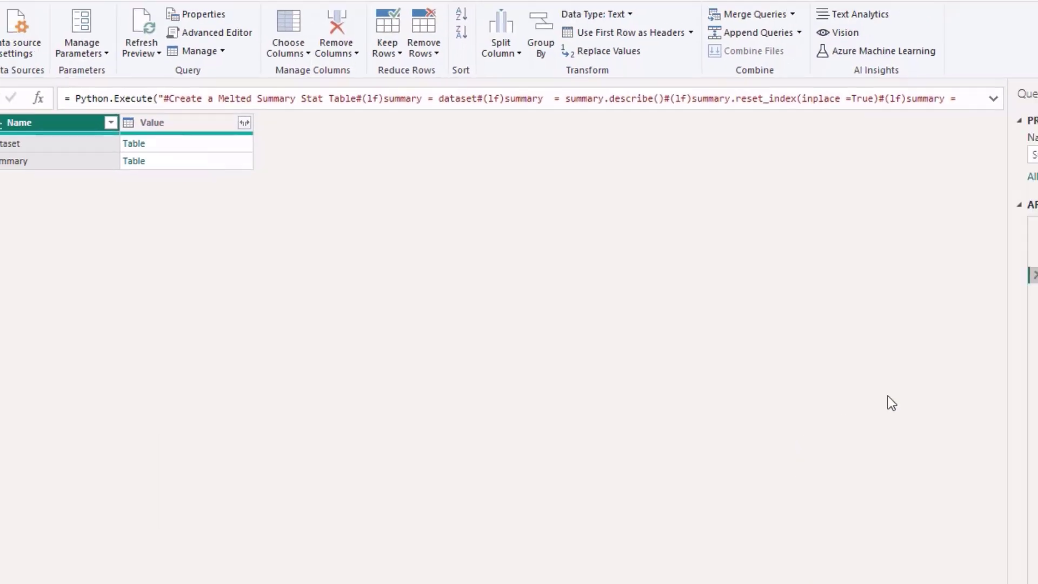
pyautogui.click(925, 281)
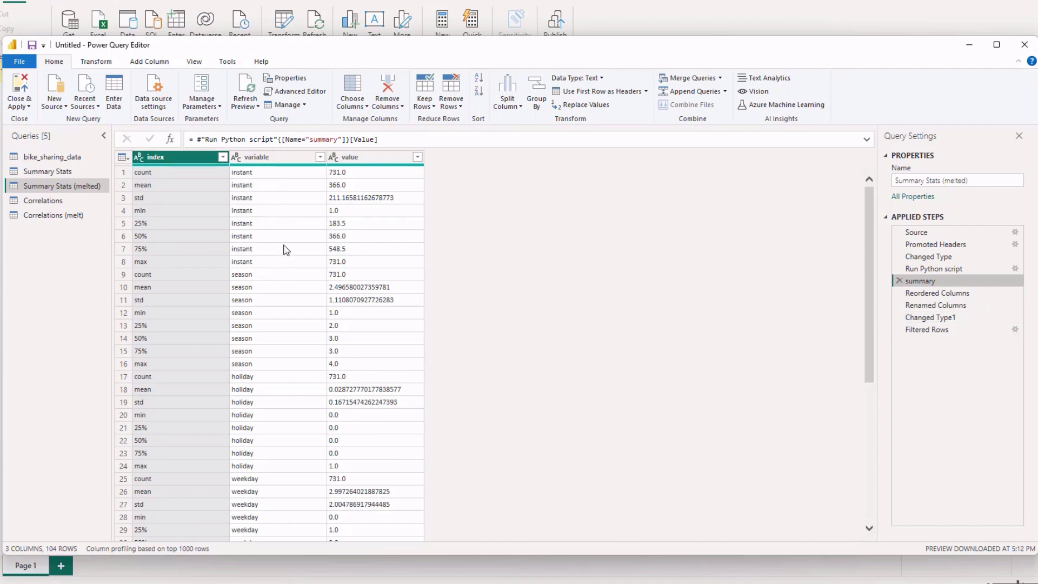
pyautogui.click(931, 293)
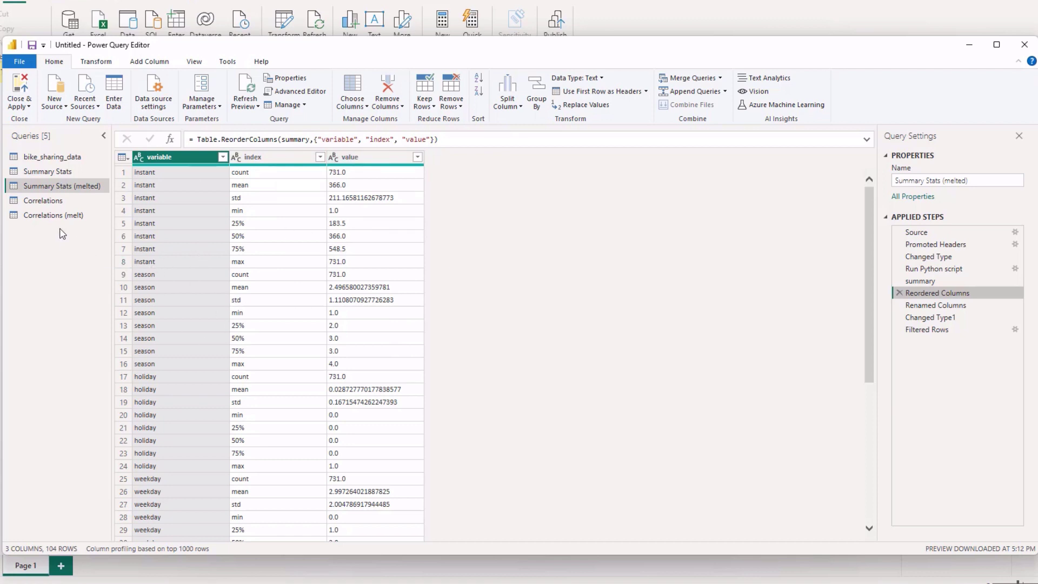
# Step: Select the Correlations query and preview its Run Python script output tables
pyautogui.click(43, 201)
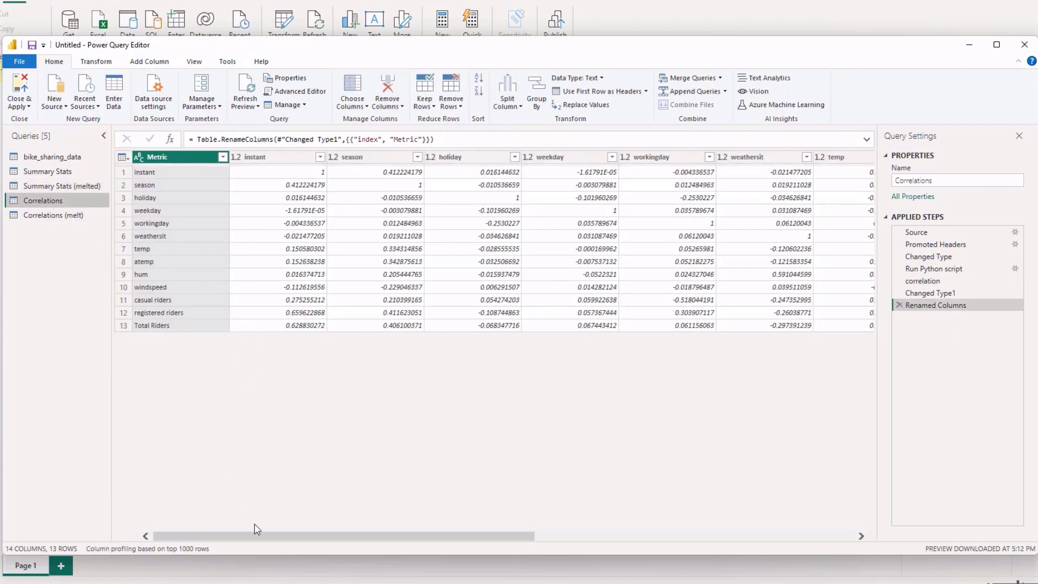
pyautogui.moveTo(255, 537); pyautogui.dragTo(126, 527)
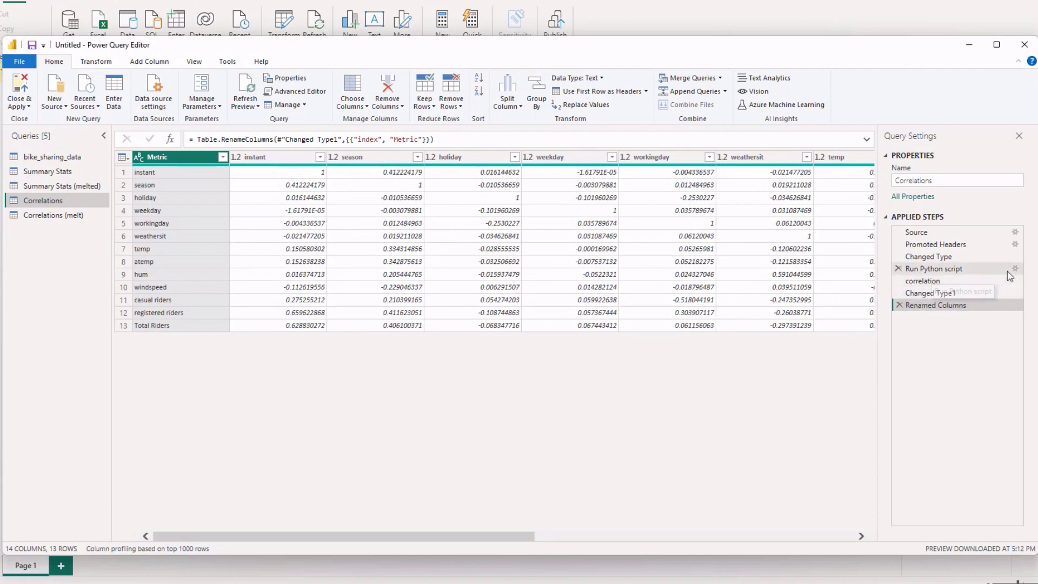
pyautogui.click(981, 273)
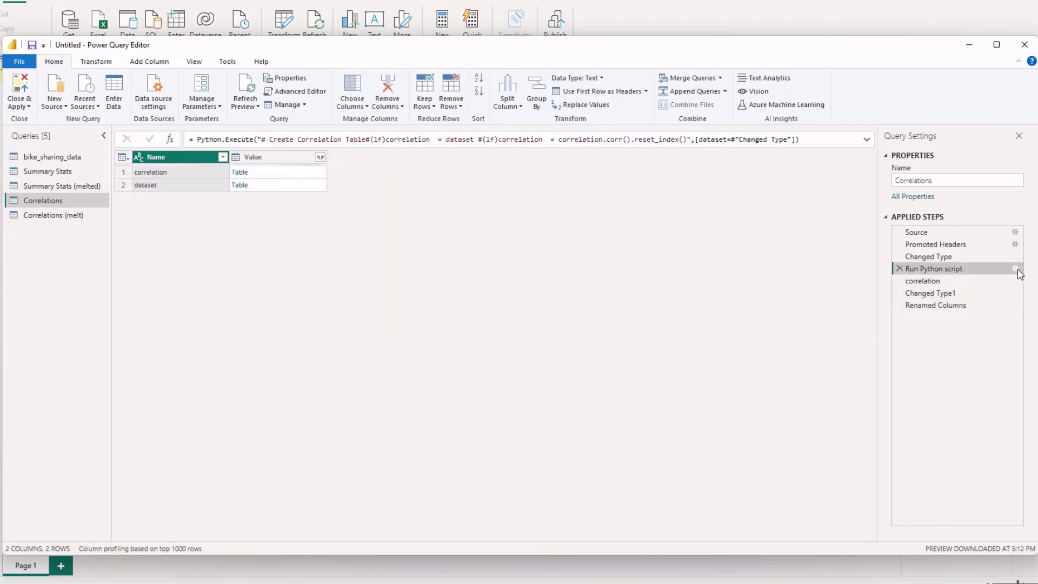
# Step: Open the Correlations Python script and highlight the dataset, corr() and reset_index() lines
pyautogui.click(1014, 269)
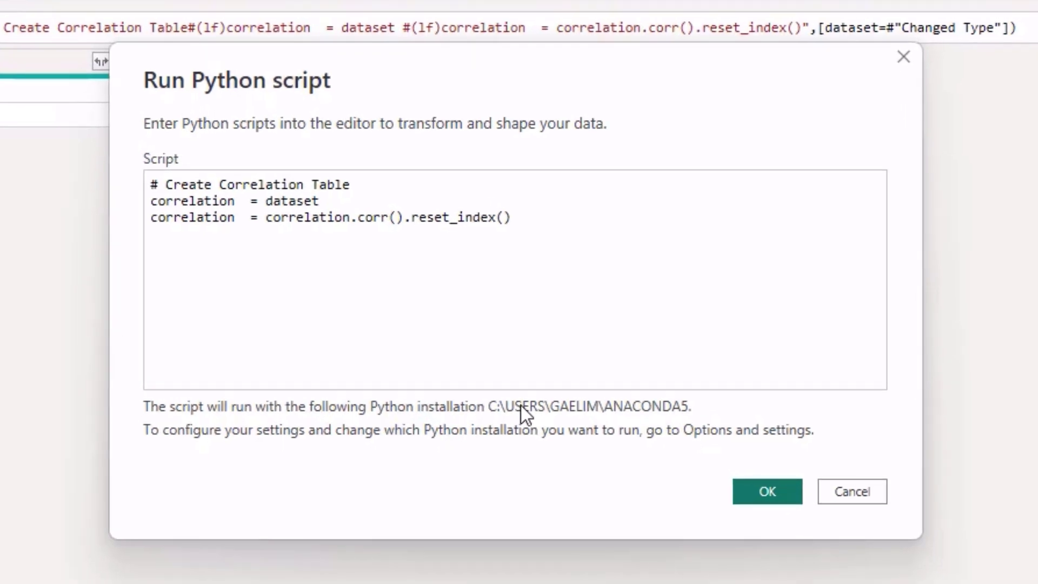
pyautogui.click(152, 203)
pyautogui.moveTo(152, 203); pyautogui.dragTo(343, 199)
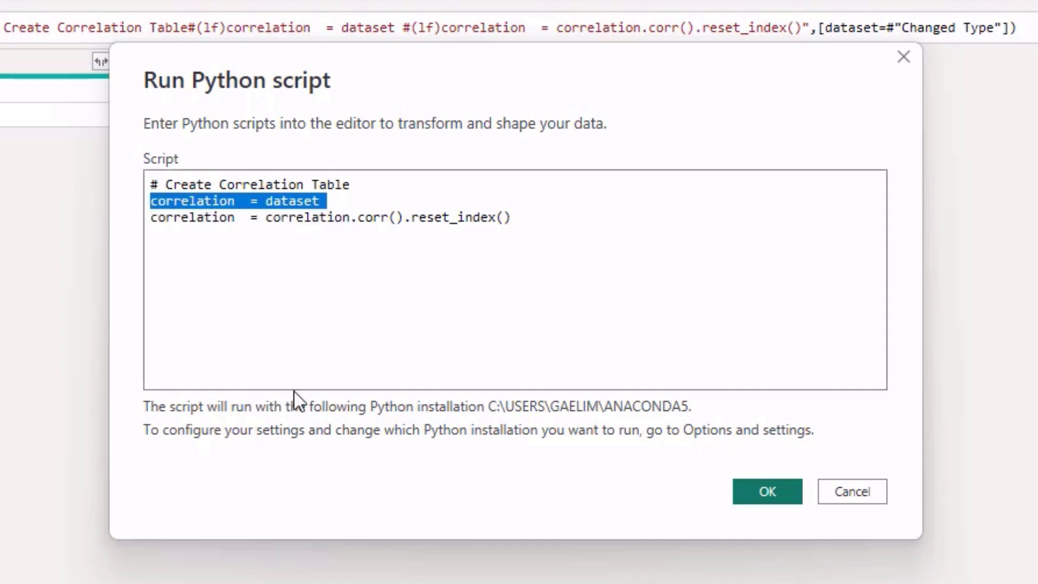
pyautogui.click(335, 184)
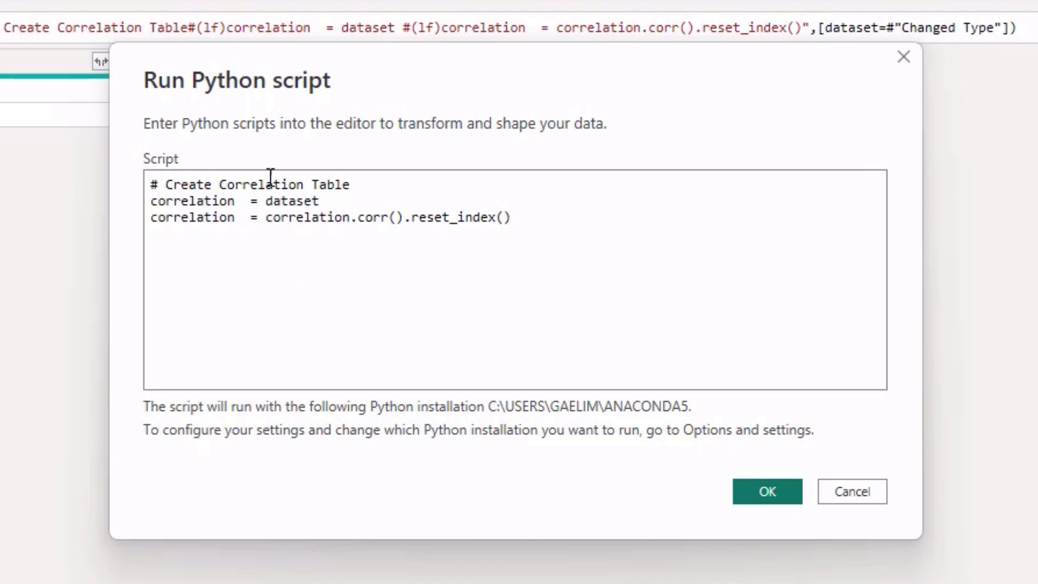
pyautogui.moveTo(319, 201); pyautogui.dragTo(193, 204)
pyautogui.click(183, 273)
pyautogui.moveTo(266, 218); pyautogui.dragTo(358, 218)
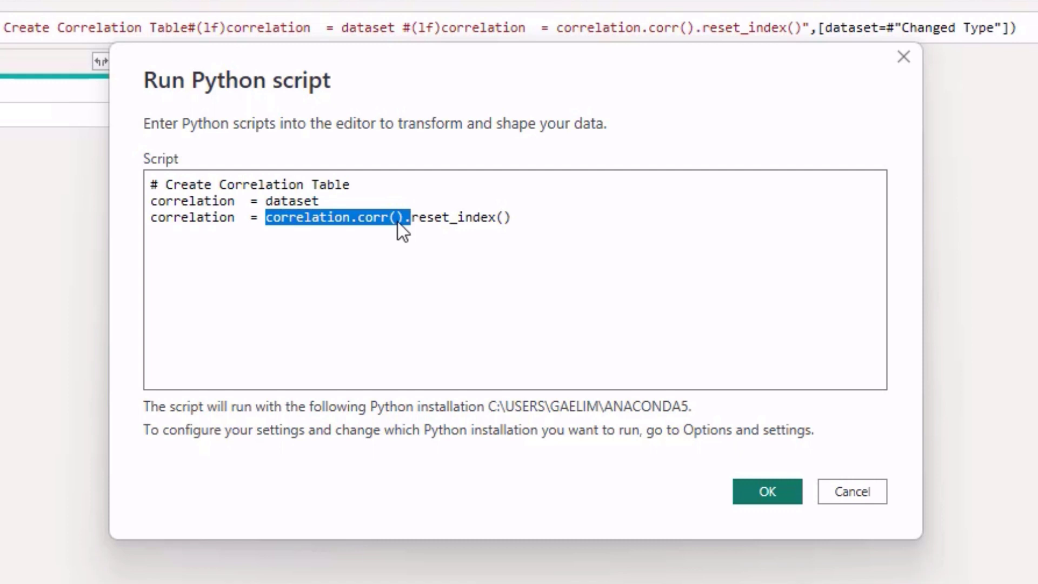
pyautogui.click(400, 219)
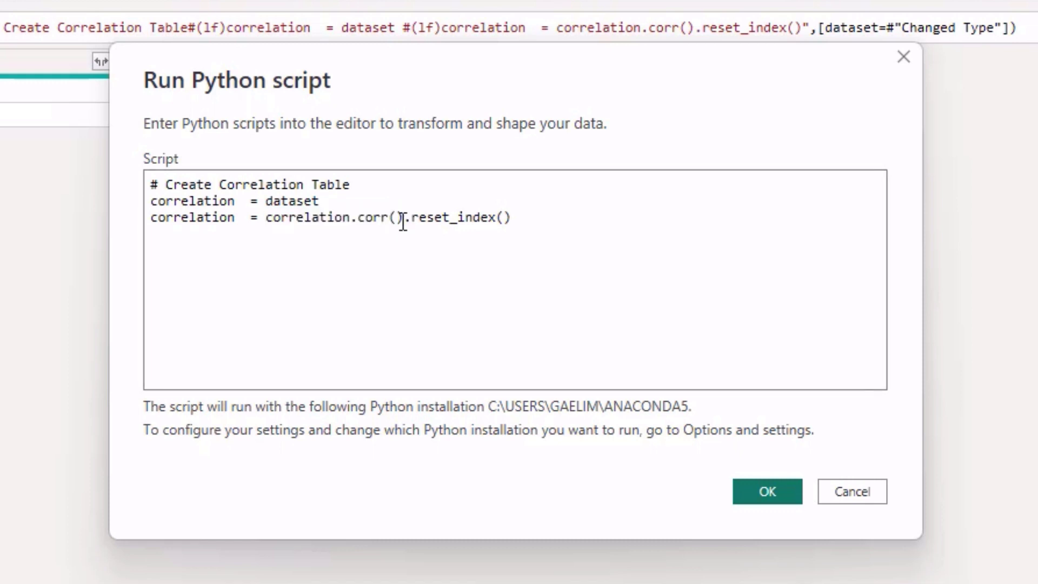
pyautogui.click(512, 219)
pyautogui.moveTo(513, 218); pyautogui.dragTo(412, 219)
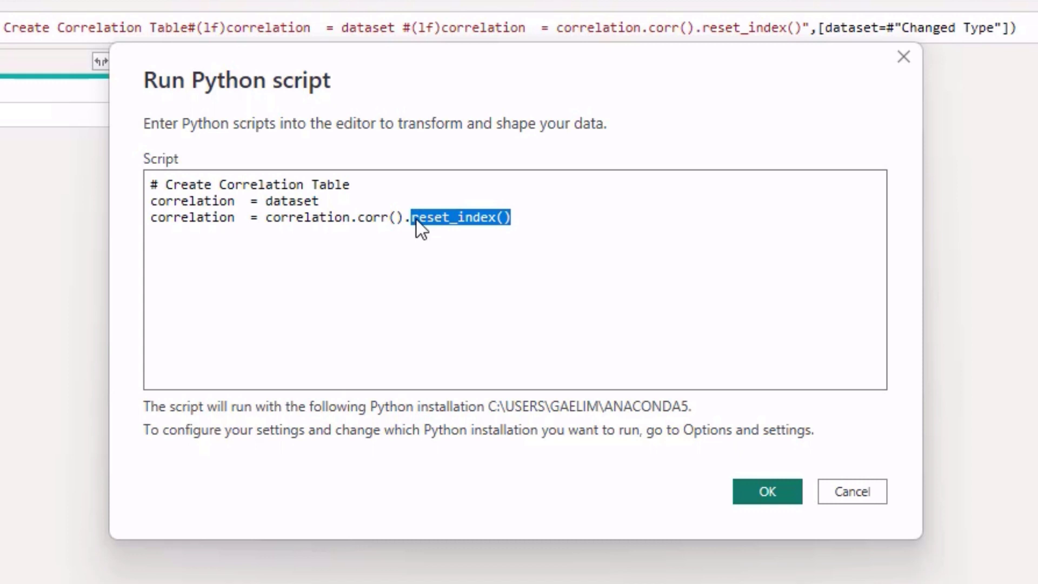
# Step: Edit line 3 to read correlation.corr().reset_index() and highlight the finished script lines
pyautogui.click(410, 225)
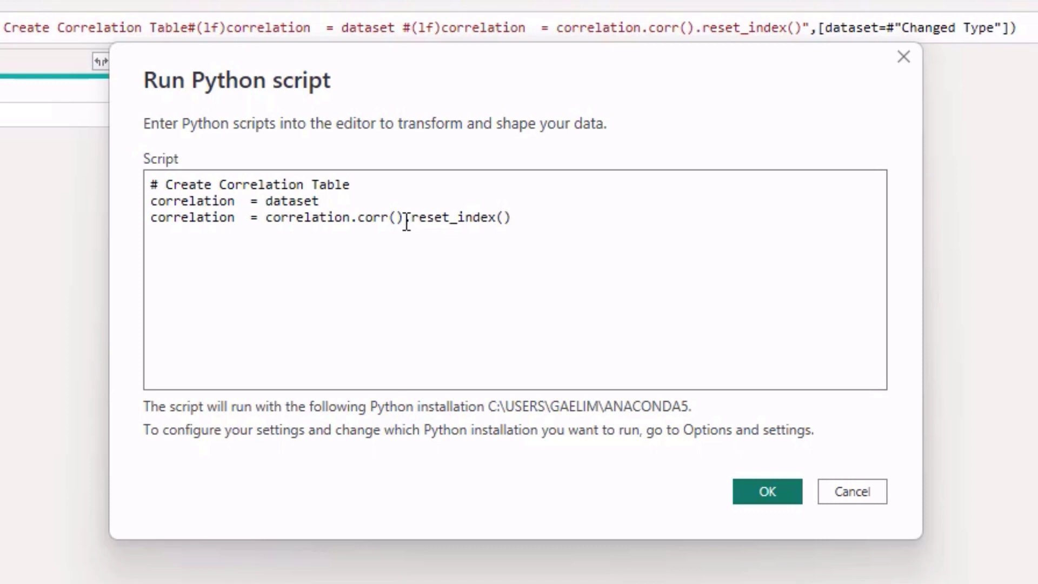
pyautogui.press('Return')
pyautogui.write('correlaton')
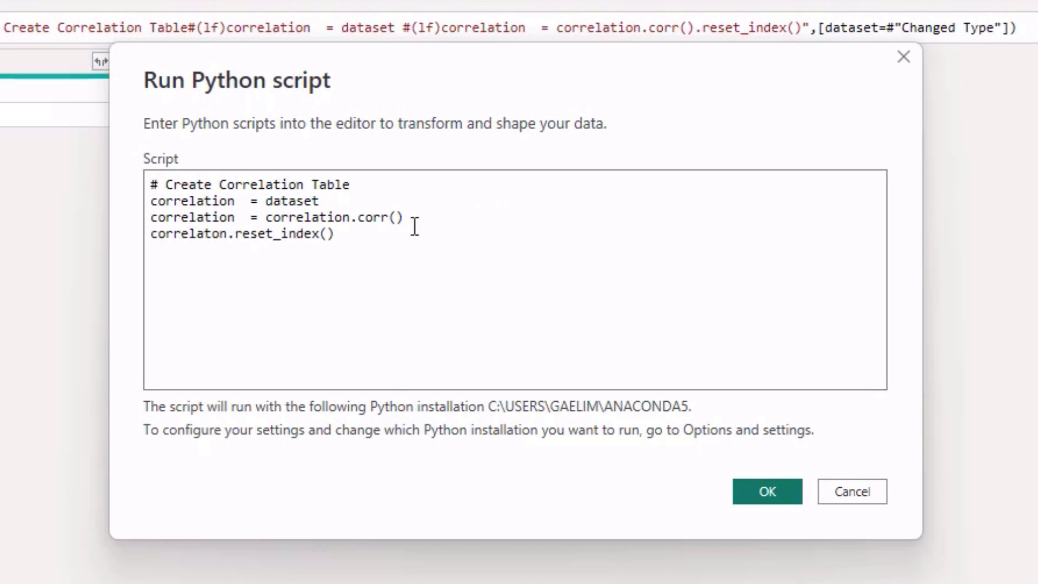
pyautogui.press('BackSpace')
pyautogui.press('BackSpace')
pyautogui.write('ion')
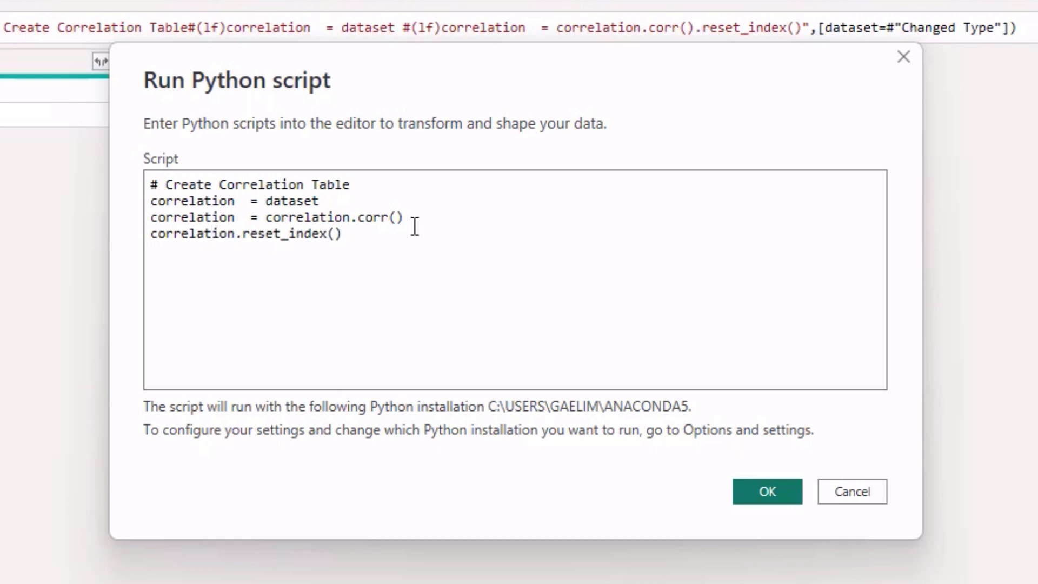
pyautogui.click(153, 234)
pyautogui.write('correlation =')
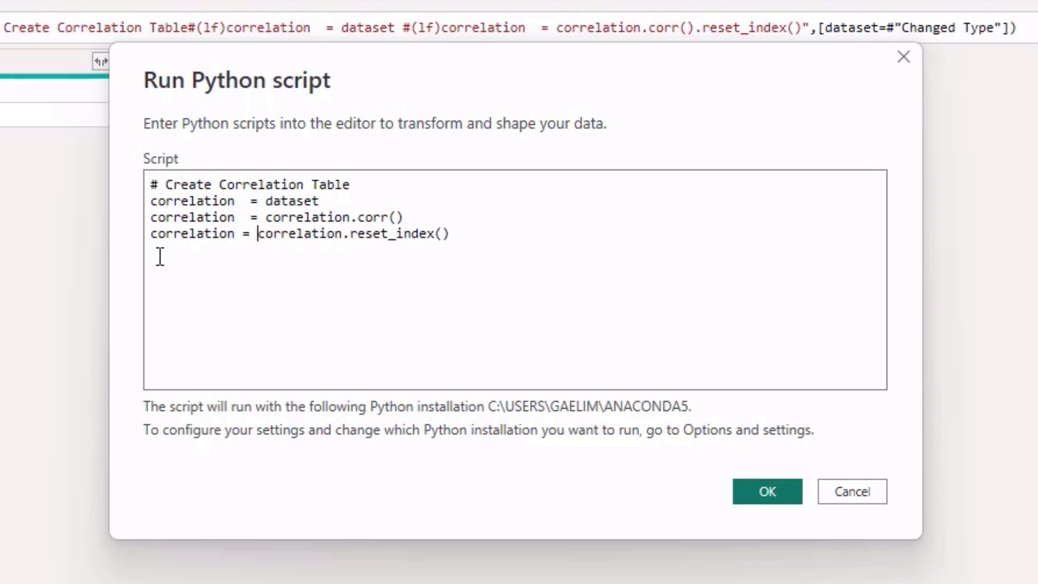
pyautogui.click(156, 238)
pyautogui.write('#')
pyautogui.click(427, 219)
pyautogui.write('set')
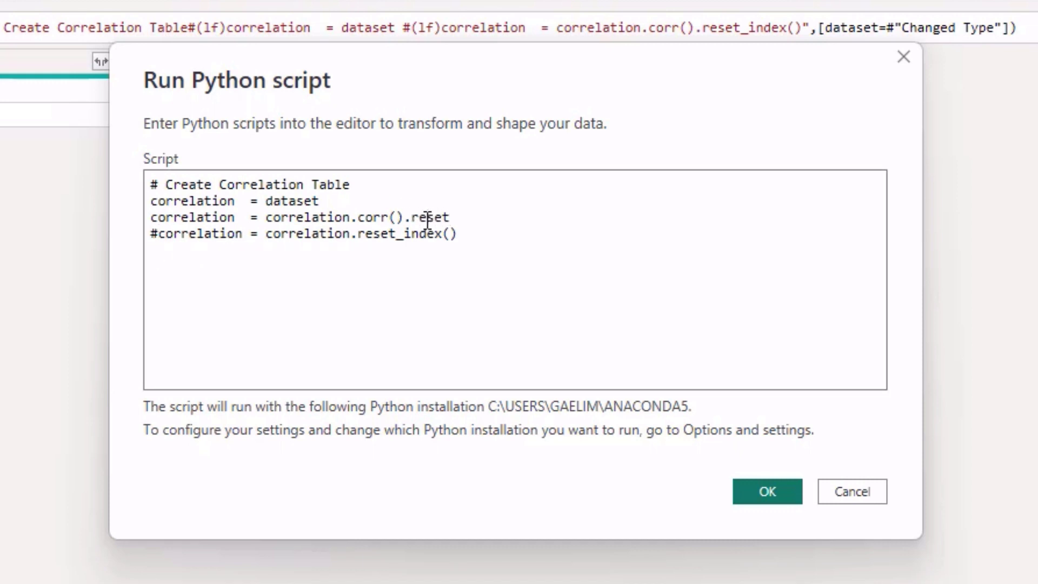
pyautogui.write('_index()')
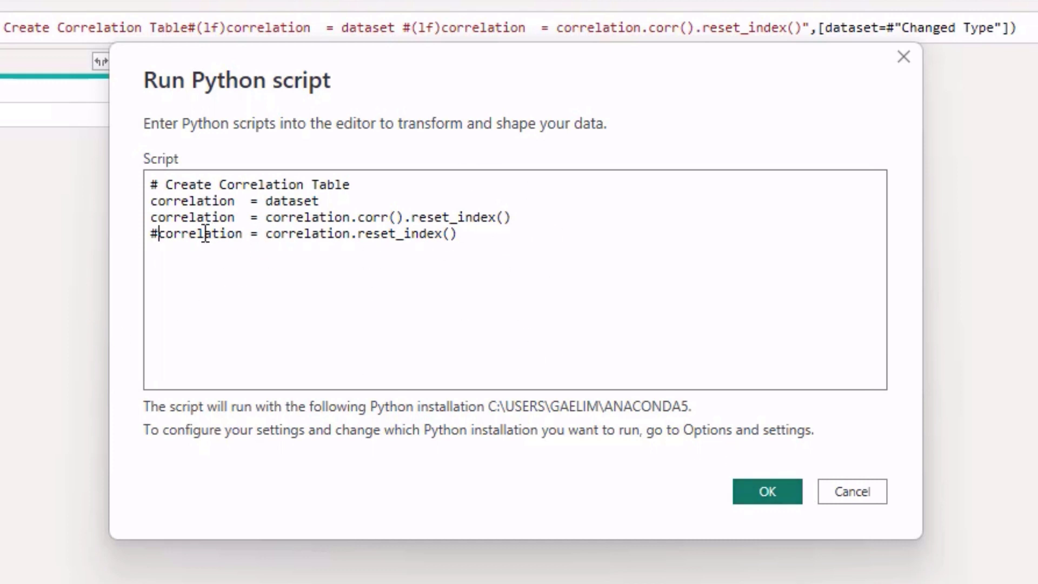
pyautogui.moveTo(151, 219); pyautogui.dragTo(549, 222)
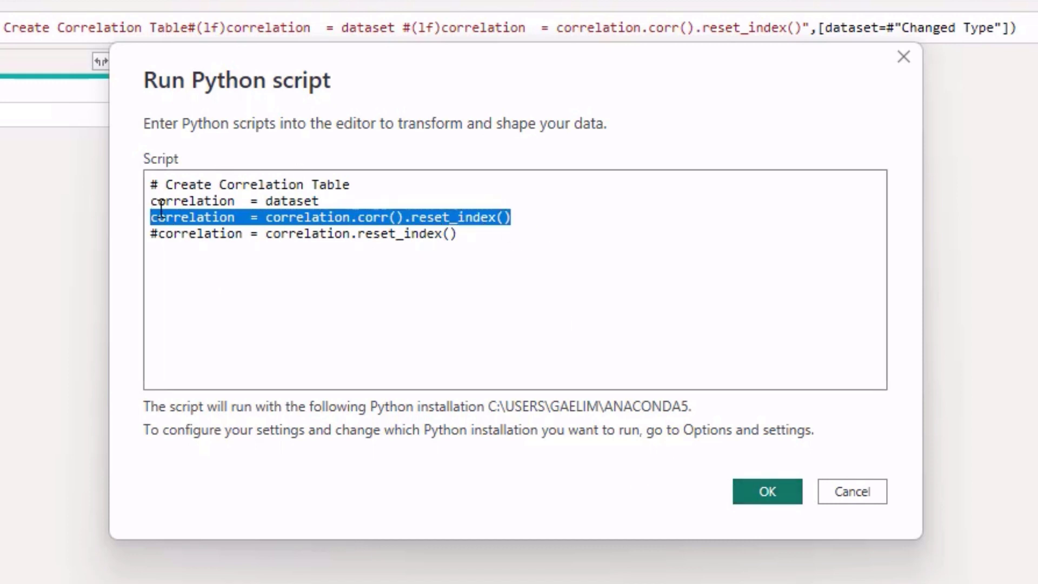
pyautogui.moveTo(151, 201); pyautogui.dragTo(535, 254)
# Step: Run the correlation script, review the 13-row Renamed Columns table, then select Correlations (melt)
pyautogui.click(762, 493)
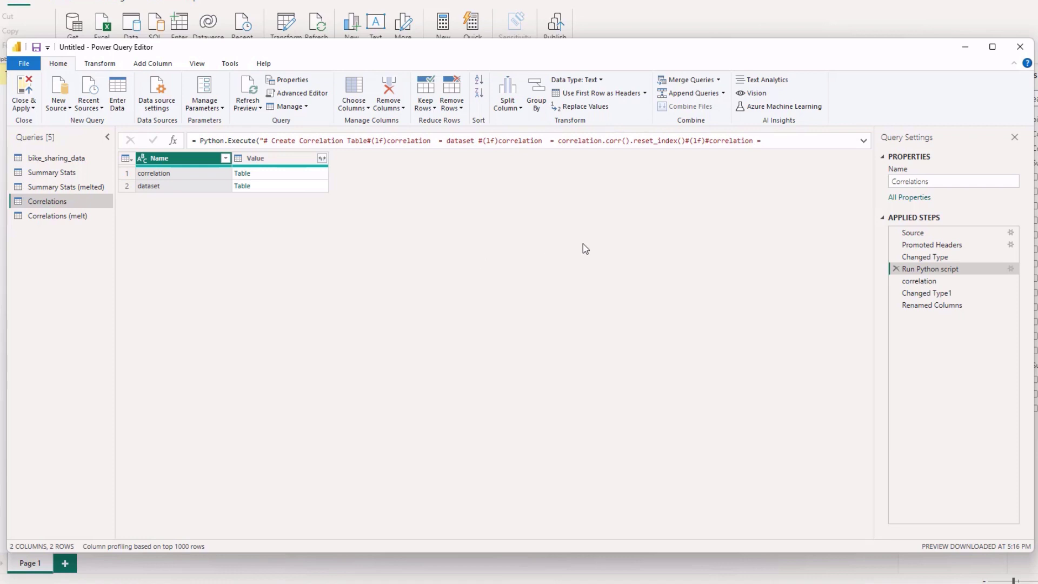
pyautogui.click(935, 305)
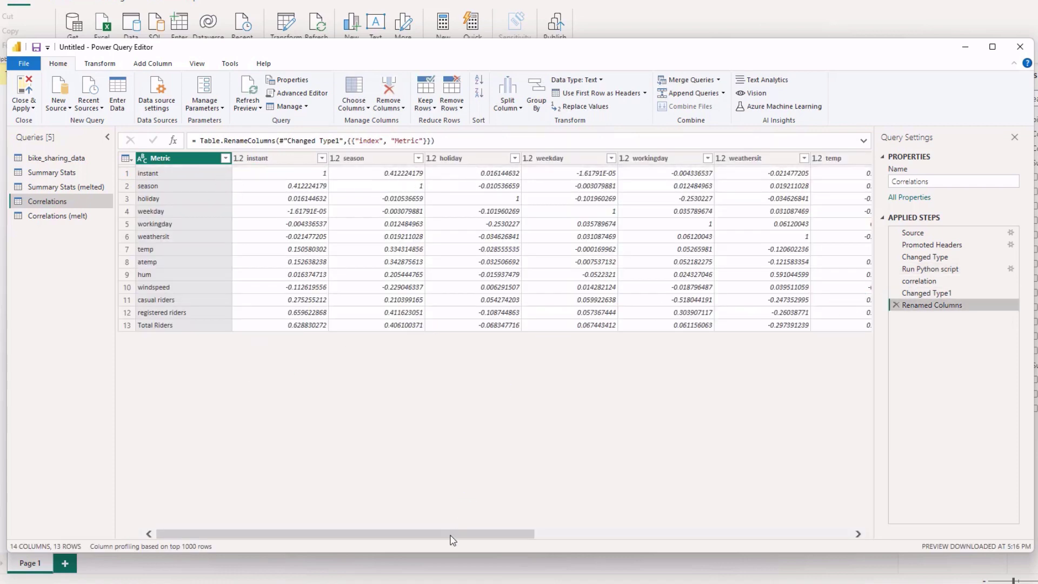
pyautogui.moveTo(453, 537); pyautogui.dragTo(773, 540)
pyautogui.moveTo(648, 534); pyautogui.dragTo(333, 547)
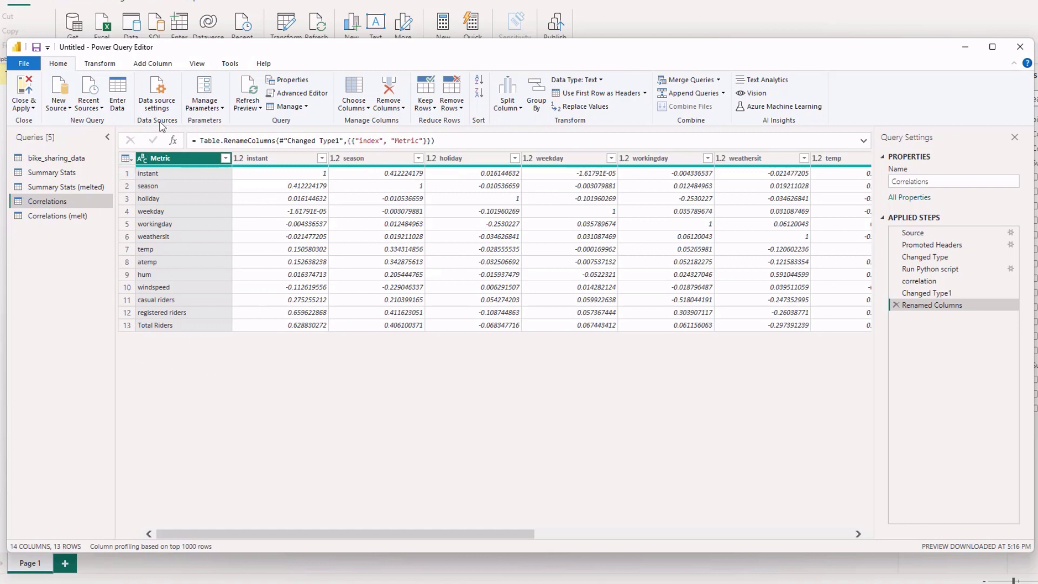
pyautogui.click(61, 216)
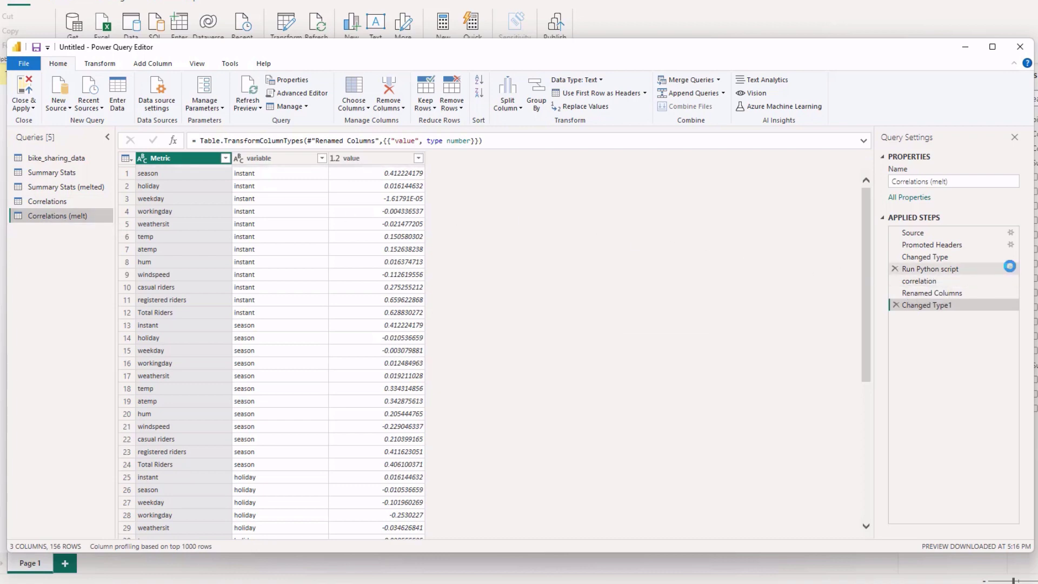
# Step: Open the Correlations (melt) script and highlight its dataset, corr/reset_index and melt lines
pyautogui.click(1010, 269)
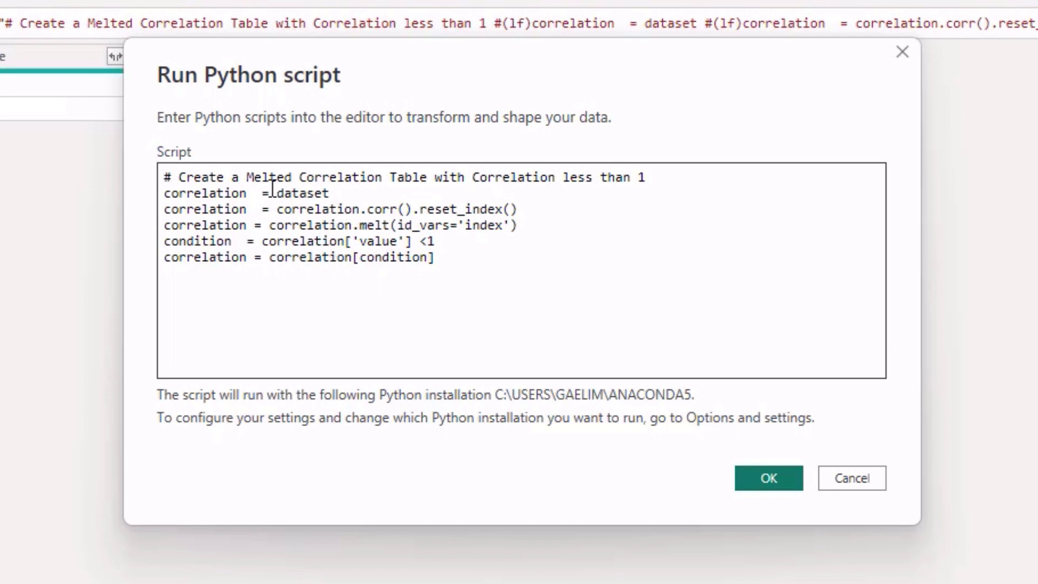
pyautogui.moveTo(165, 194); pyautogui.dragTo(336, 194)
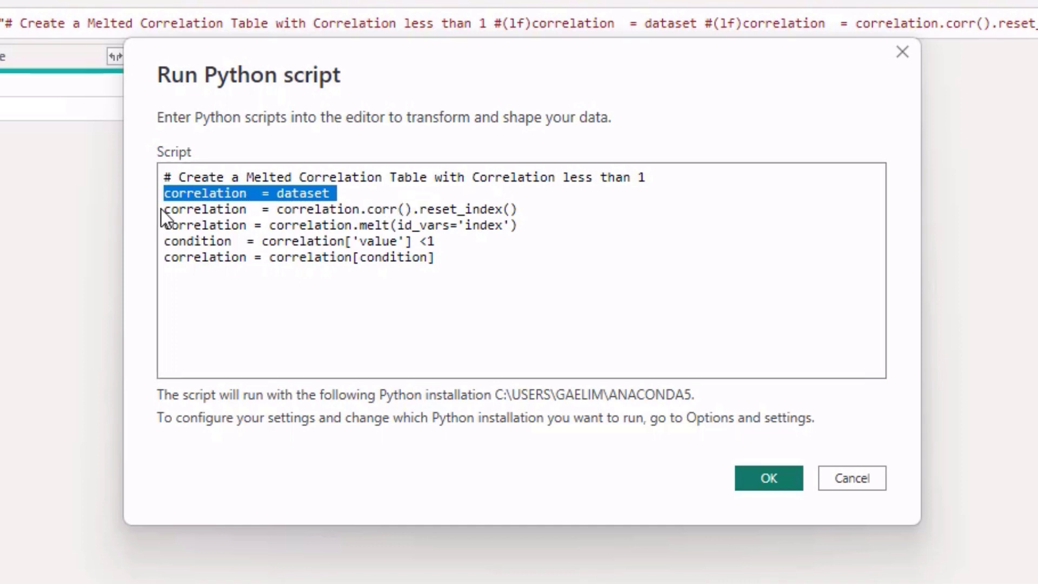
pyautogui.moveTo(162, 209); pyautogui.dragTo(502, 210)
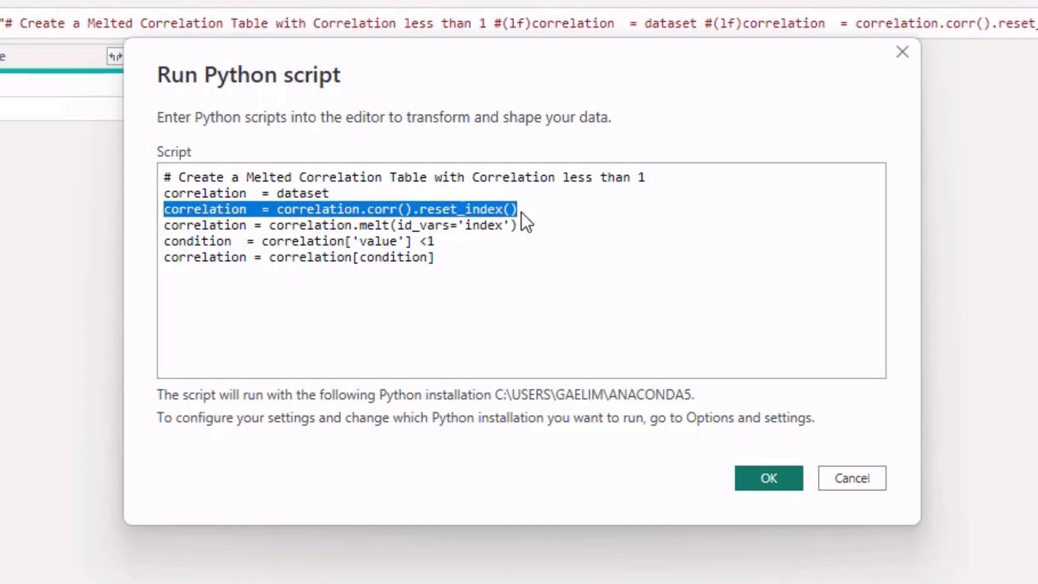
pyautogui.click(291, 241)
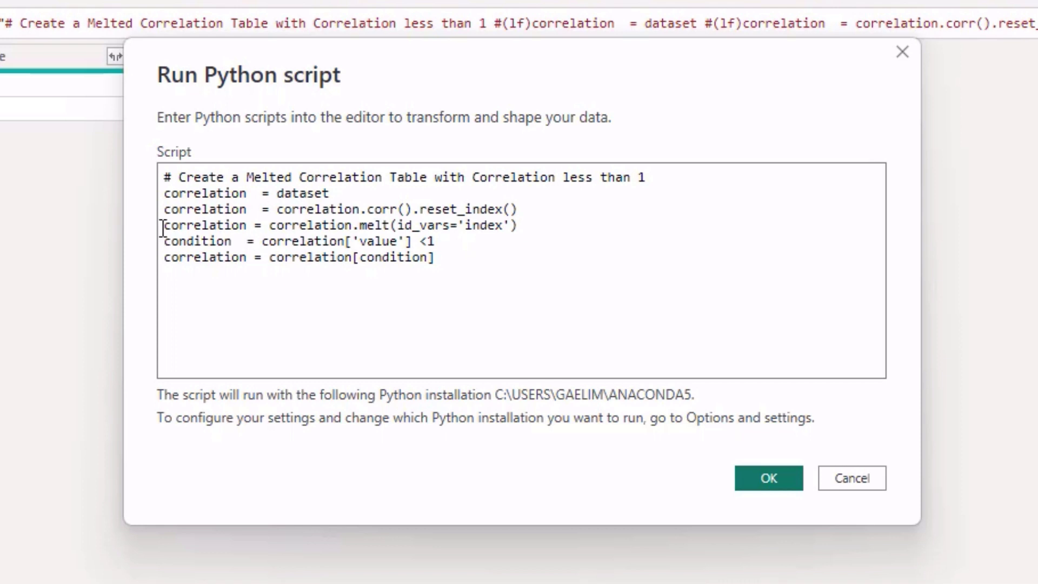
pyautogui.moveTo(162, 227); pyautogui.dragTo(530, 221)
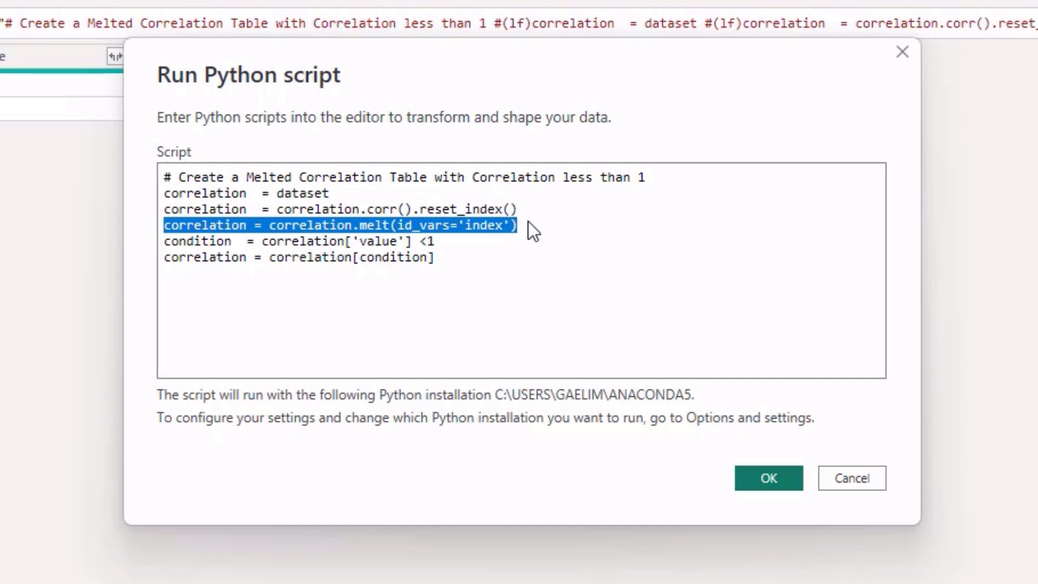
# Step: Highlight the condition line and the final filtering line that keeps values below 1
pyautogui.click(490, 261)
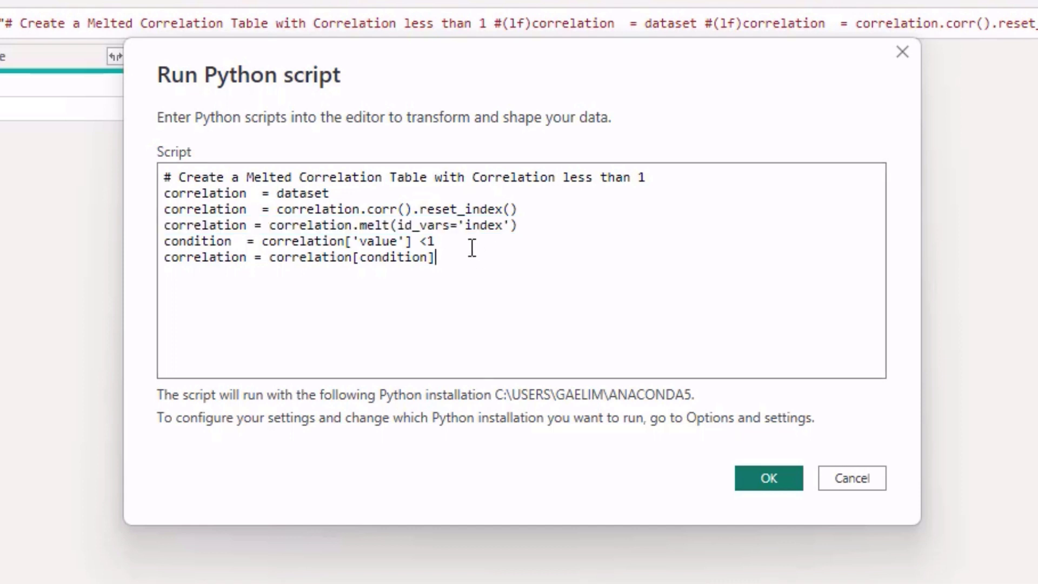
pyautogui.moveTo(470, 246); pyautogui.dragTo(164, 245)
pyautogui.click(198, 253)
pyautogui.tripleClick(177, 244)
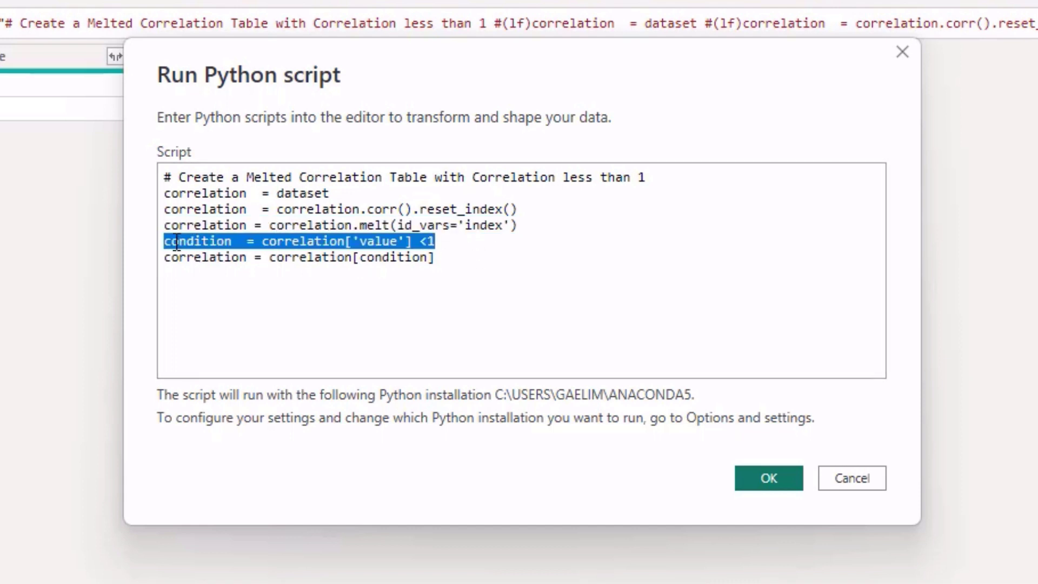
pyautogui.click(248, 246)
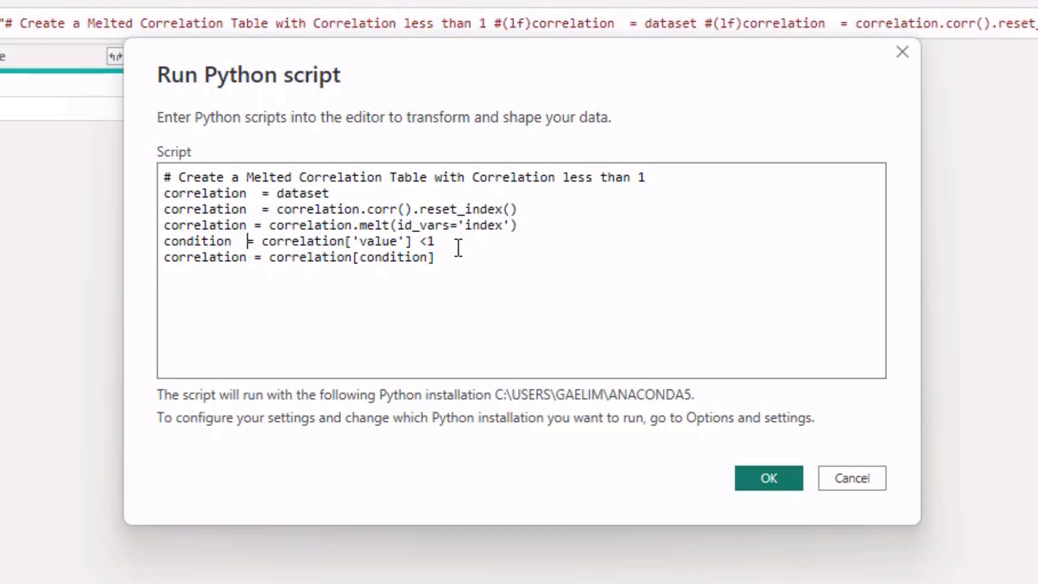
pyautogui.moveTo(456, 245); pyautogui.dragTo(376, 254)
pyautogui.click(166, 260)
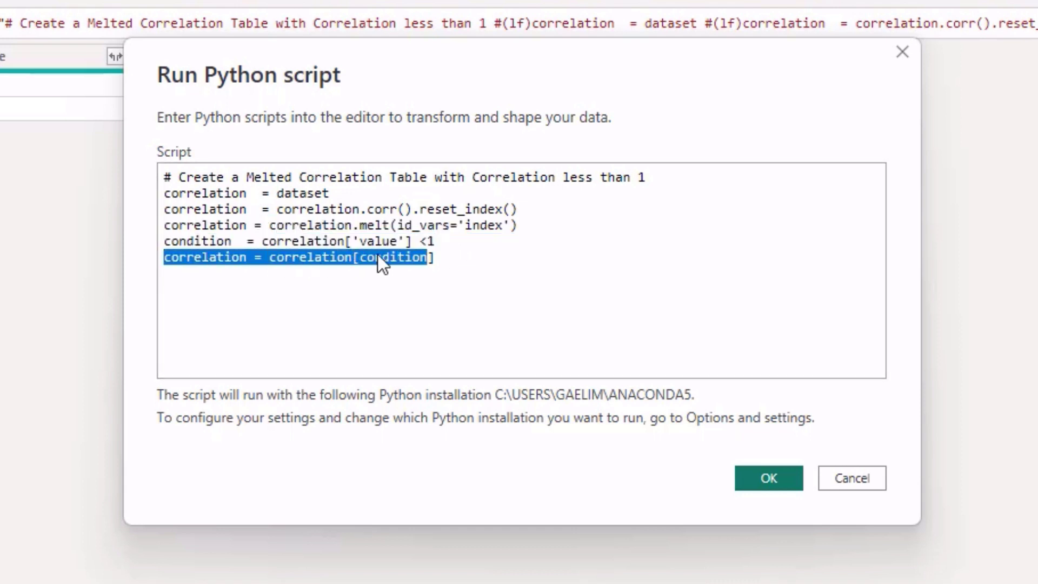
pyautogui.click(378, 260)
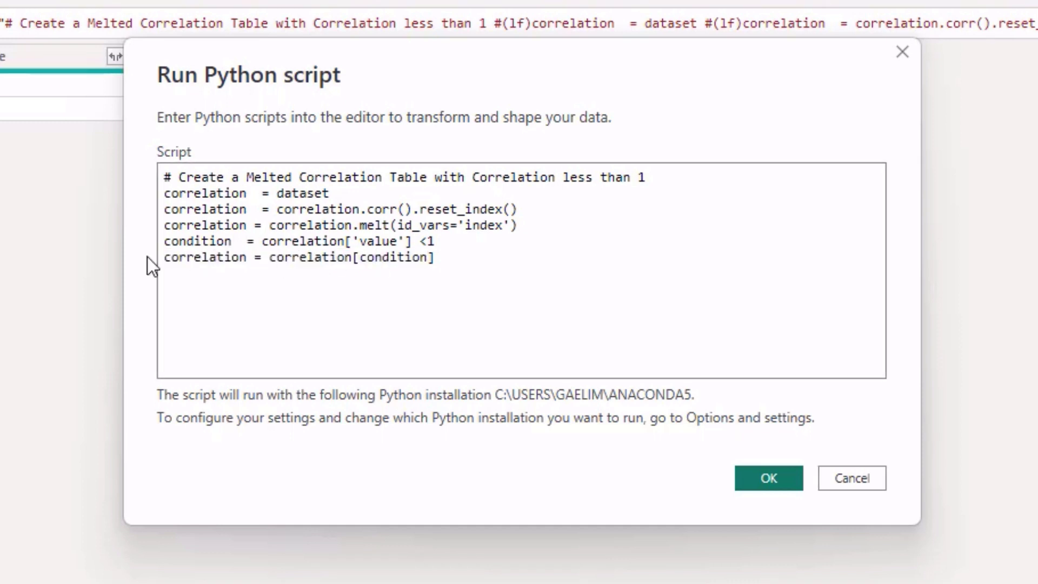
pyautogui.moveTo(163, 258); pyautogui.dragTo(455, 267)
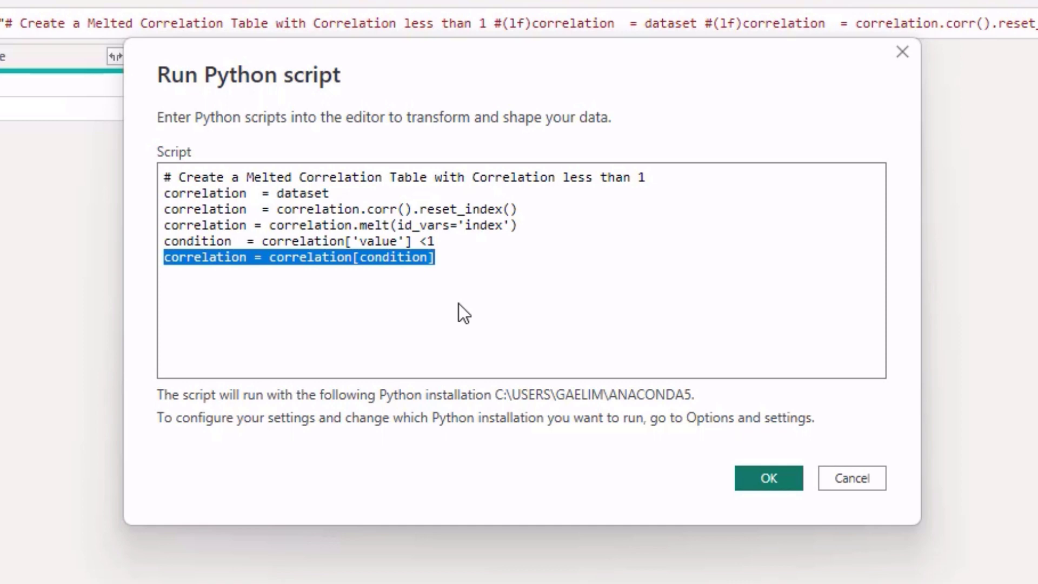
# Step: Confirm the melt script and scroll through the final Changed Type1 melted correlation table
pyautogui.click(743, 488)
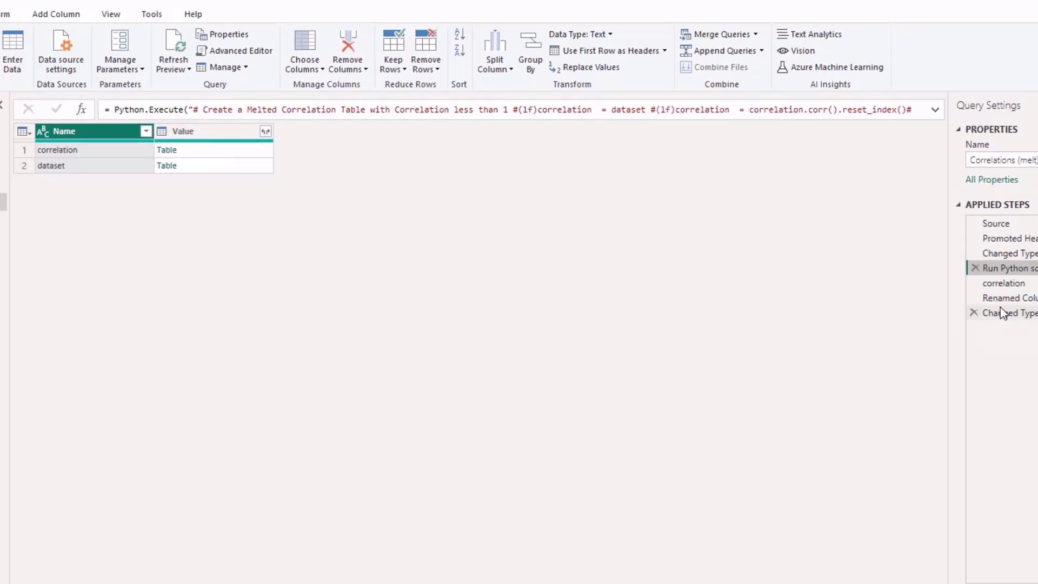
pyautogui.click(921, 305)
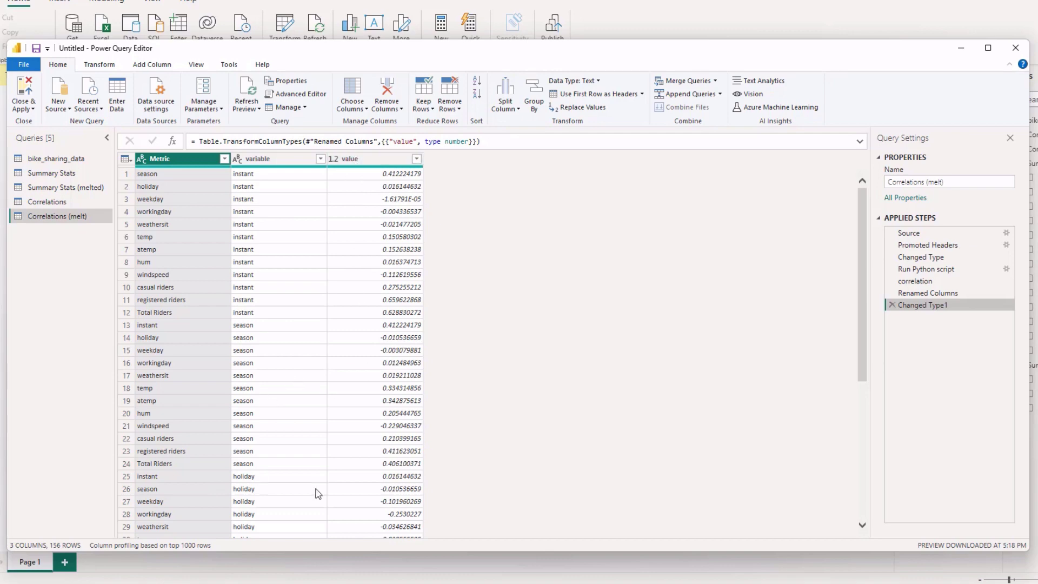
pyautogui.scroll(-8, 357, 395)
pyautogui.scroll(3, 357, 414)
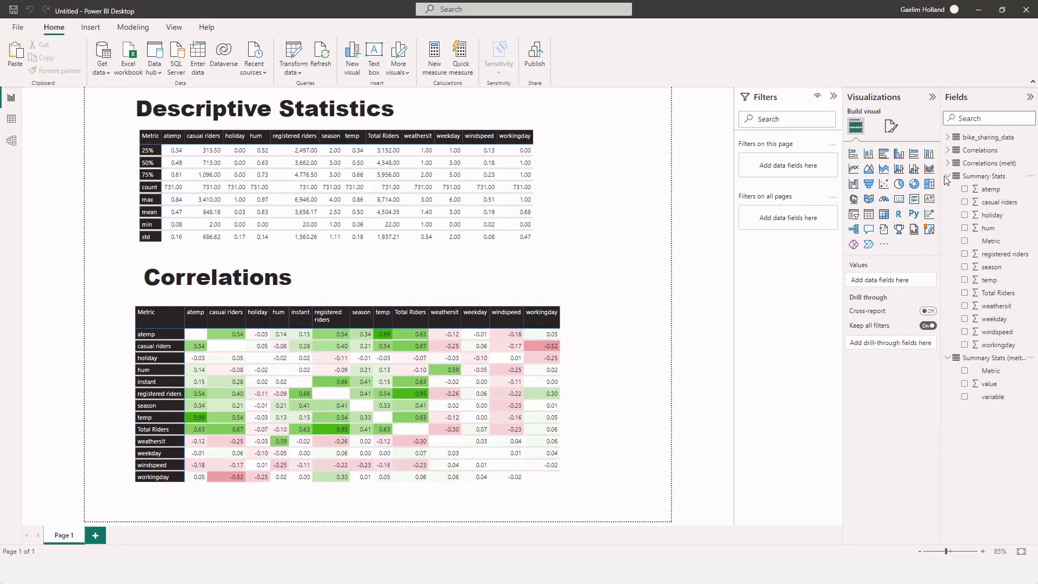
# Step: Collapse Summary Stats, check the Correlations (melt) fields, and switch to Format page and back to Build visual
pyautogui.click(948, 176)
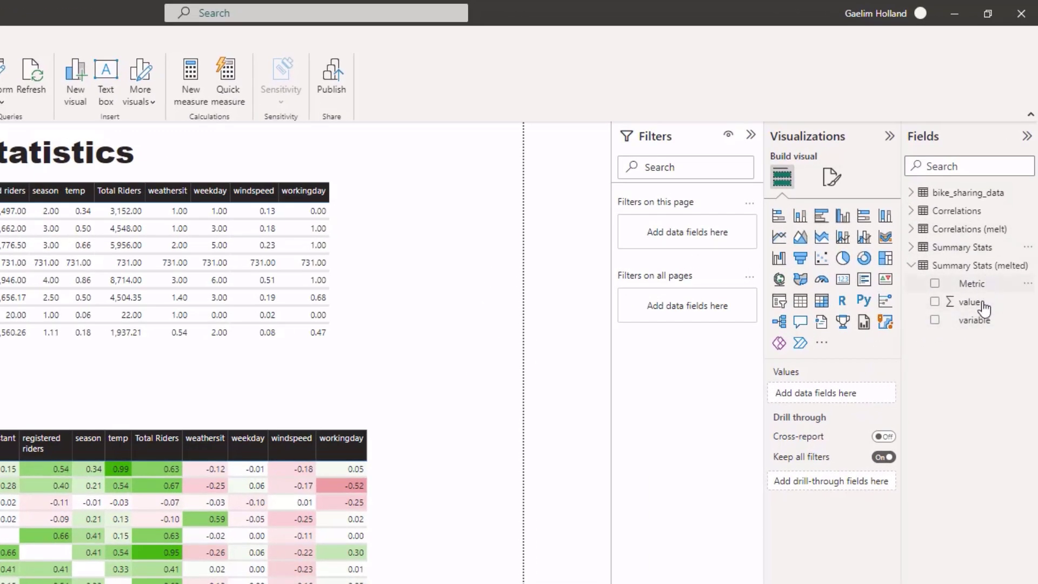
pyautogui.click(914, 230)
pyautogui.click(916, 233)
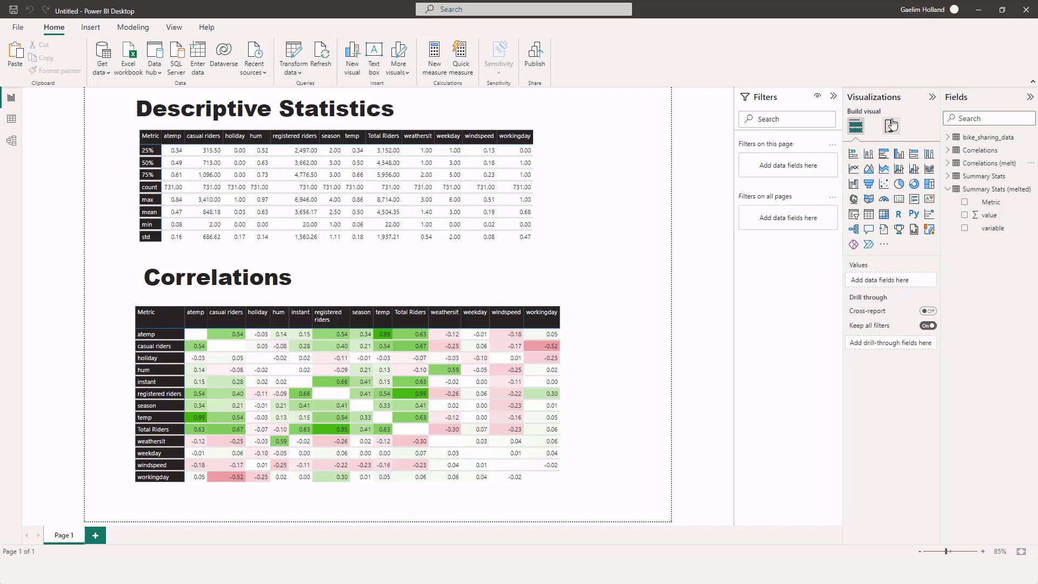
pyautogui.click(890, 126)
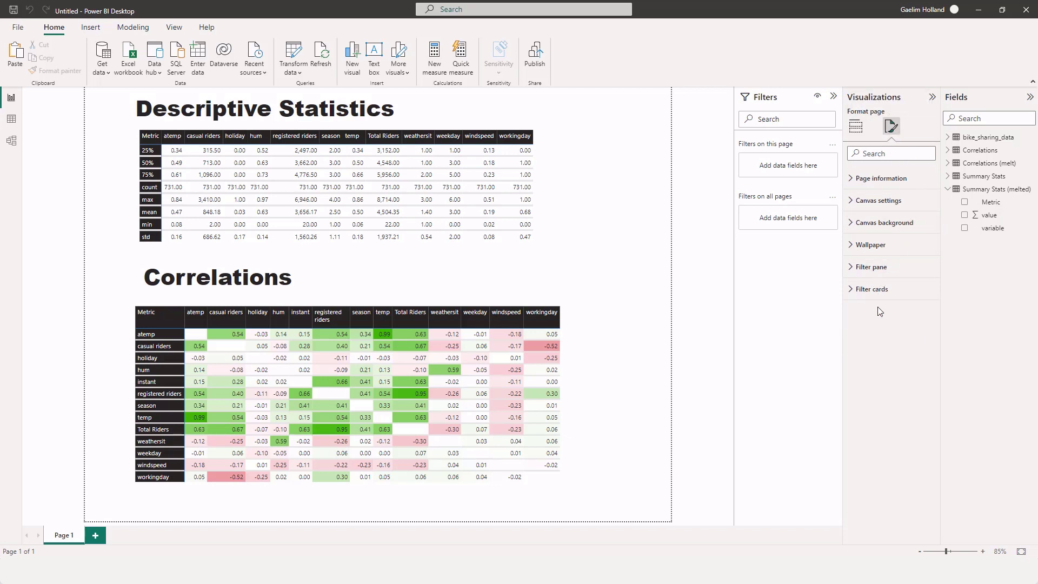
pyautogui.click(855, 127)
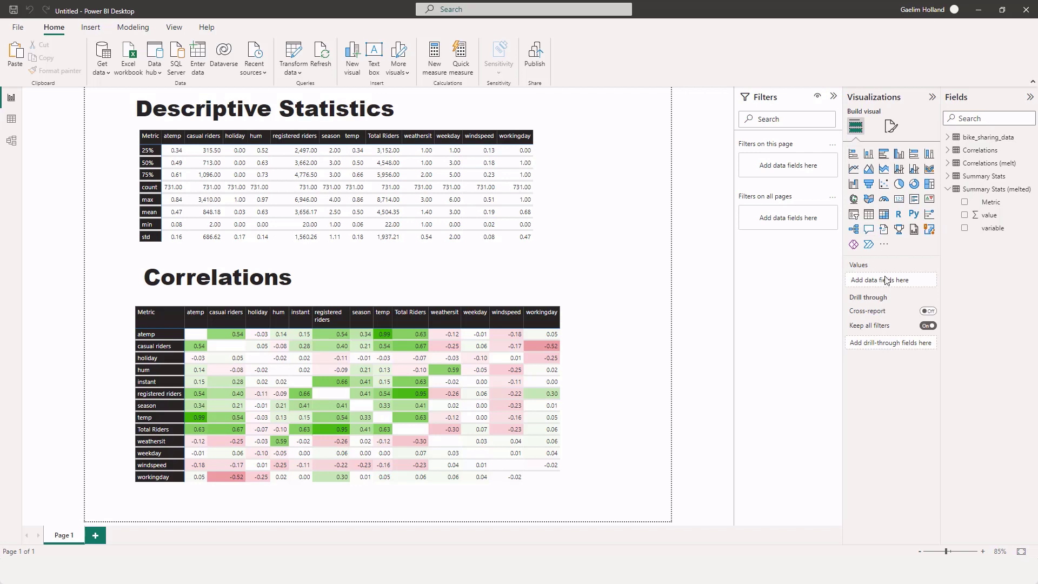
# Step: Inspect the Correlations matrix background colour gradient (-1 red, 0 white, 1 green) and cancel unchanged
pyautogui.click(571, 370)
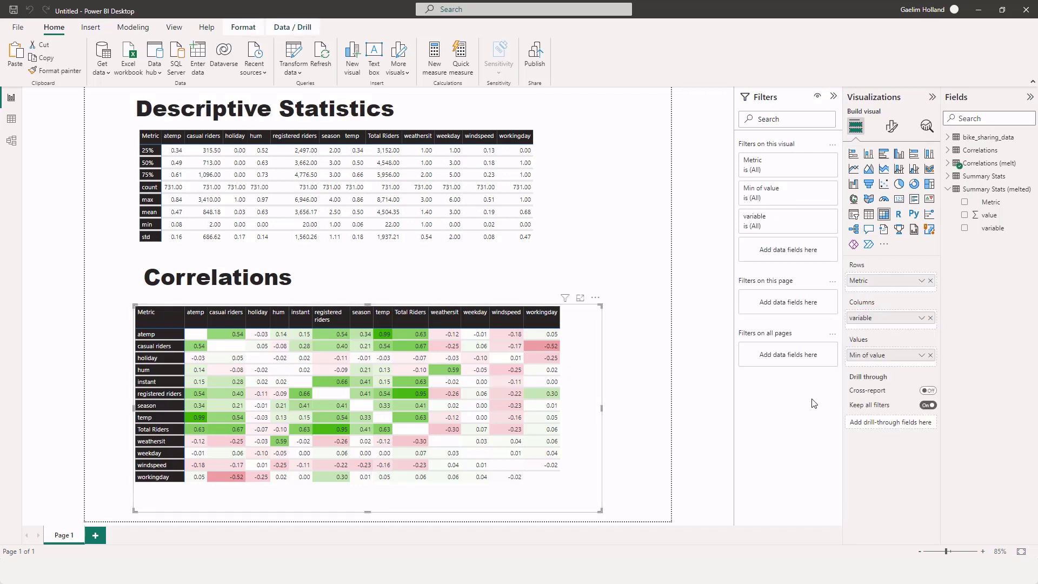
pyautogui.click(890, 128)
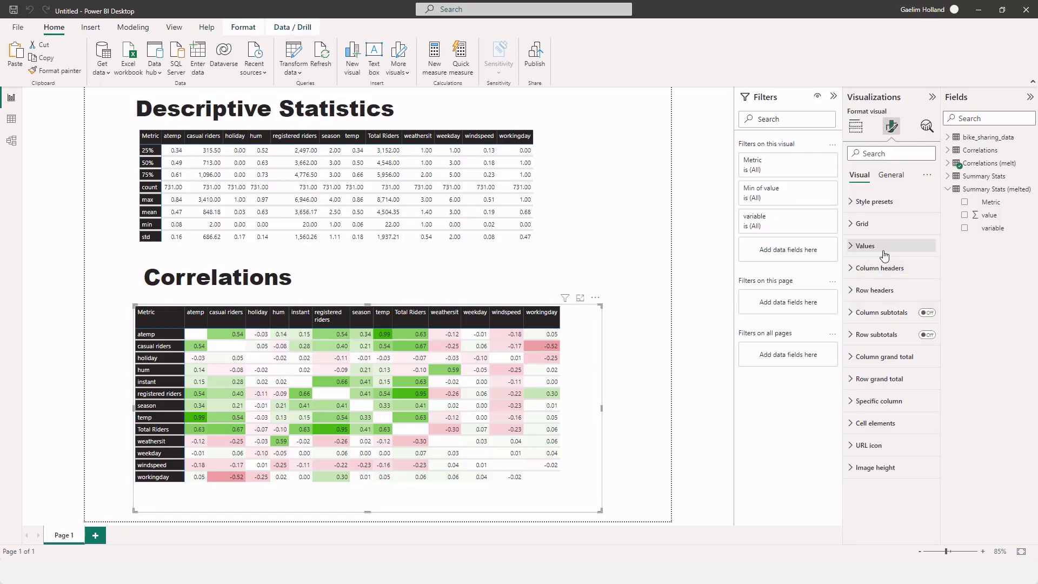
pyautogui.click(889, 416)
pyautogui.scroll(-3, 890, 400)
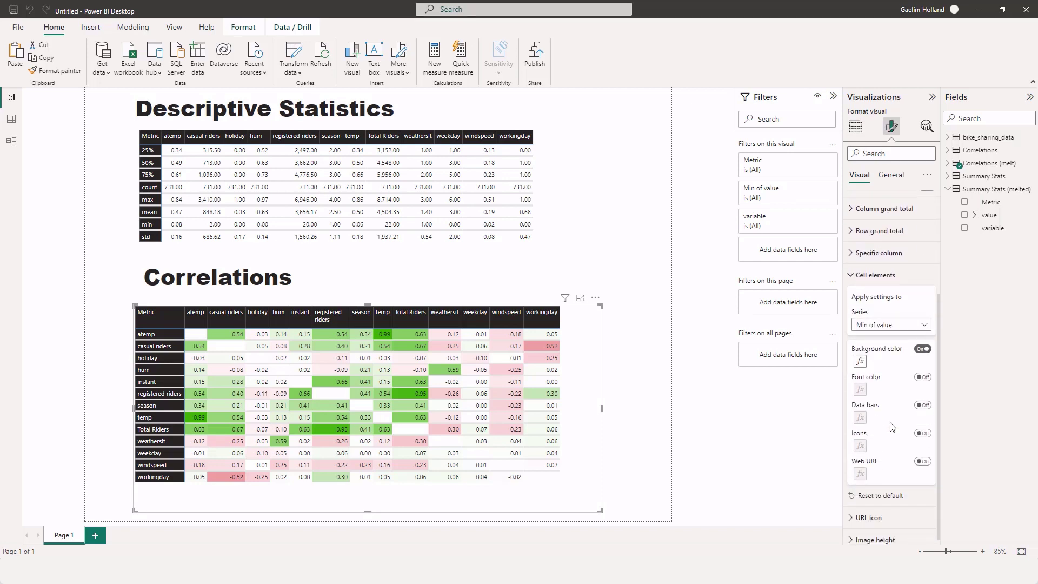
pyautogui.click(860, 355)
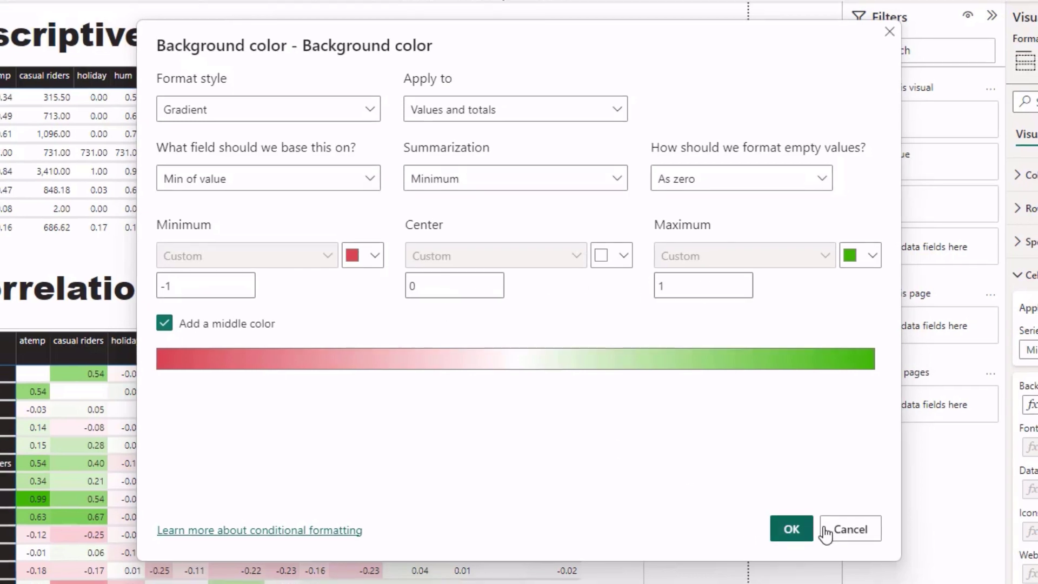
pyautogui.click(825, 533)
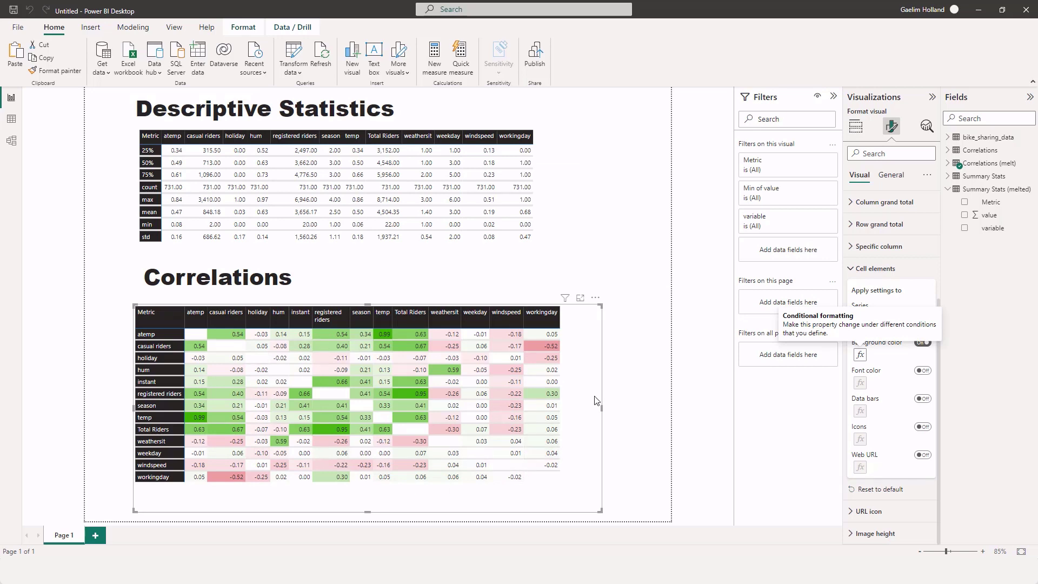
# Step: Resize the Correlations matrix visual smaller so its frame fits closer around the table
pyautogui.moveTo(600, 509); pyautogui.dragTo(545, 489)
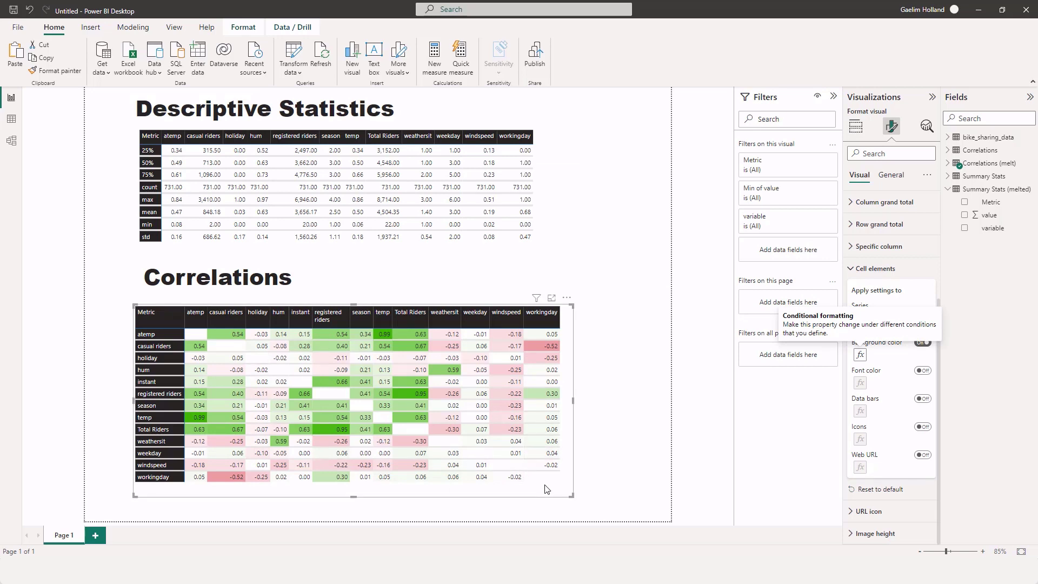